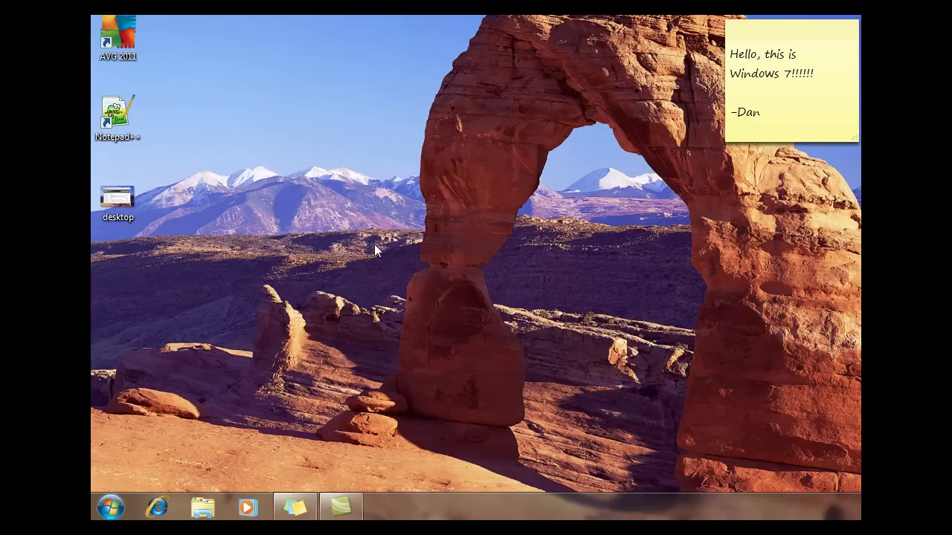
Step: Open the list of network adapters from the Control Panel's Network and Sharing Center
{"action": "left_click", "coordinate": [109, 516]}
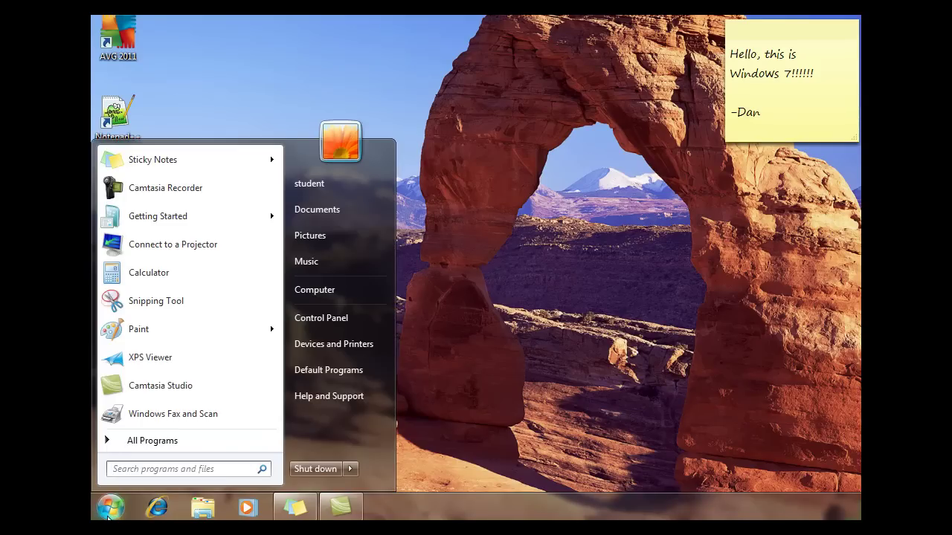
{"action": "left_click", "coordinate": [337, 323]}
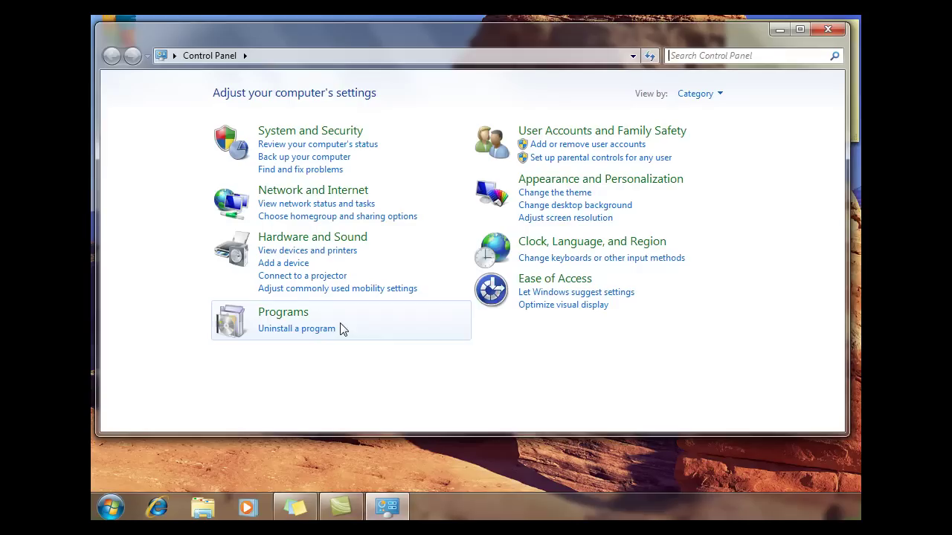
{"action": "left_click", "coordinate": [305, 190]}
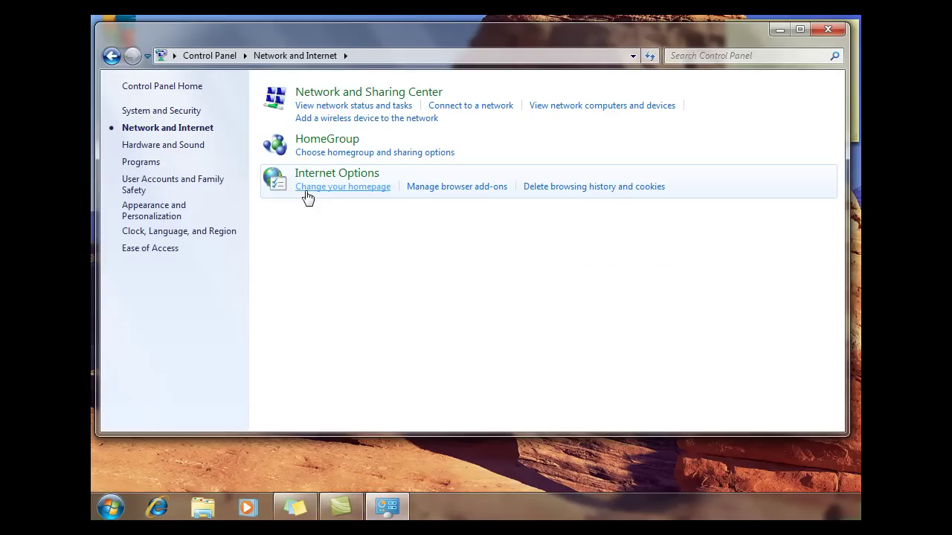
{"action": "left_click", "coordinate": [363, 92]}
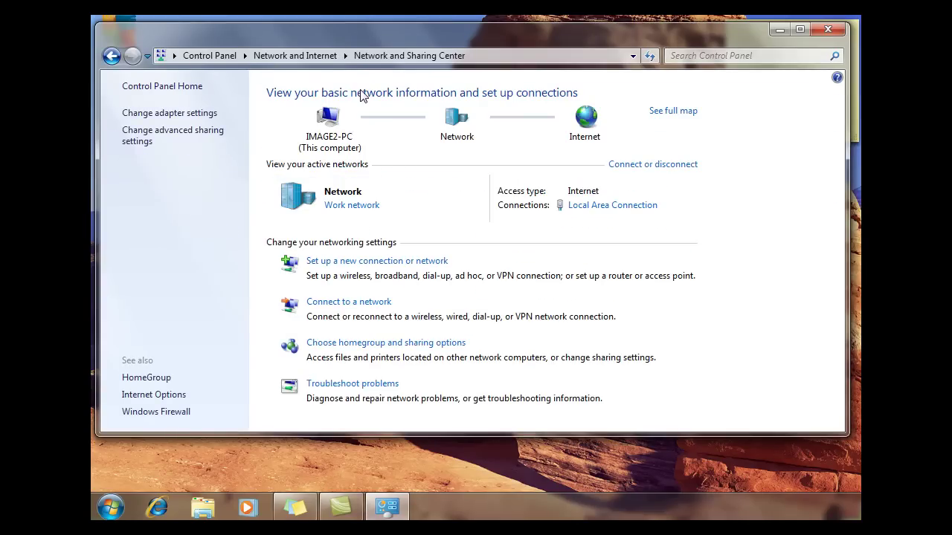
{"action": "left_click", "coordinate": [154, 115]}
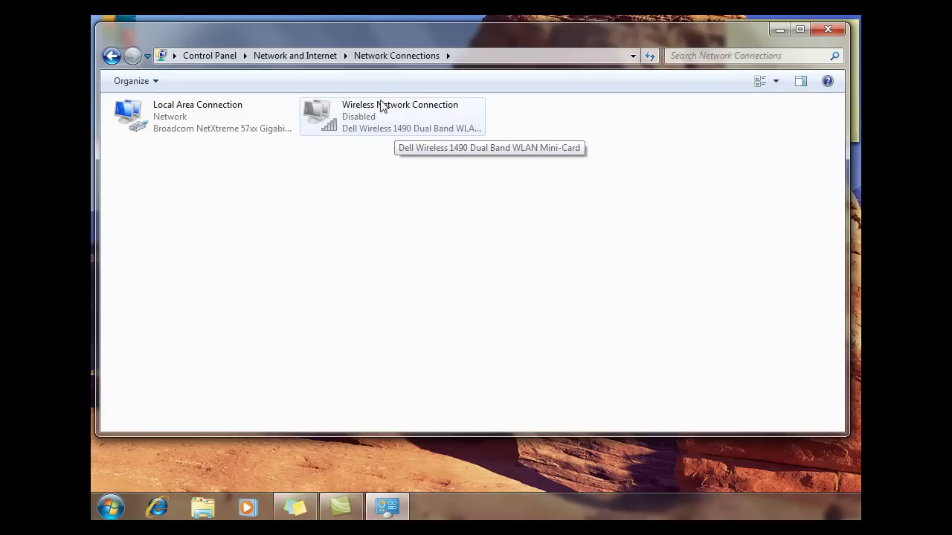
Step: Open the Internet Protocol Version 4 (TCP/IPv4) properties of the Local Area Connection
{"action": "right_click", "coordinate": [172, 117]}
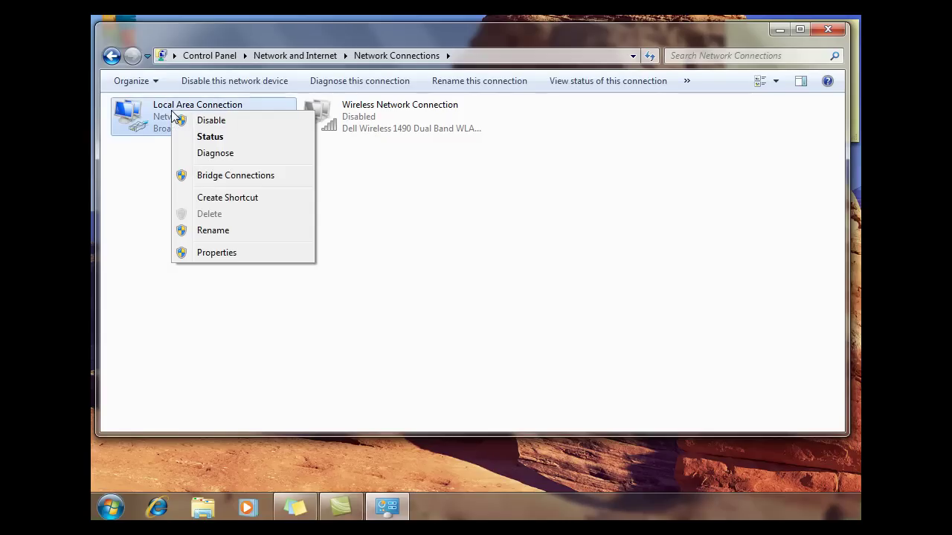
{"action": "left_click", "coordinate": [226, 255]}
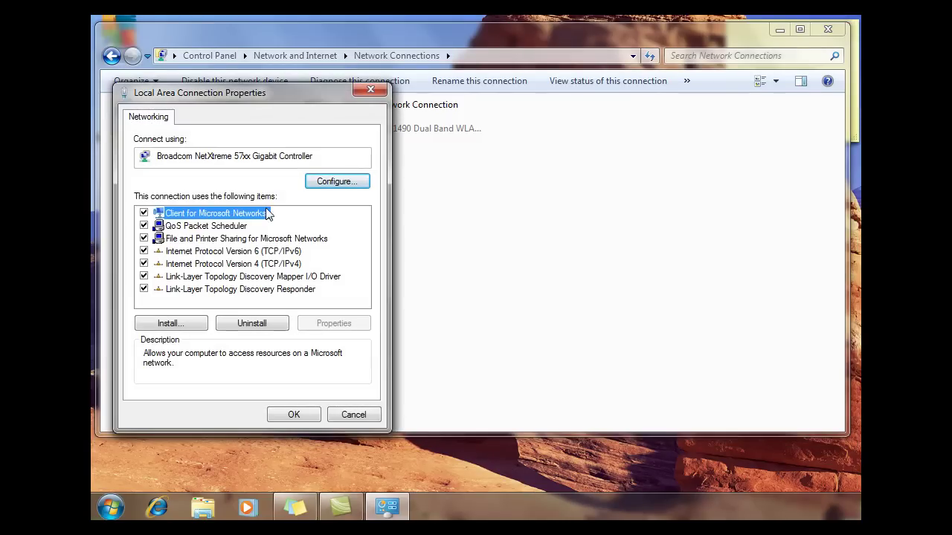
{"action": "left_click_drag", "start_coordinate": [290, 100], "coordinate": [495, 68]}
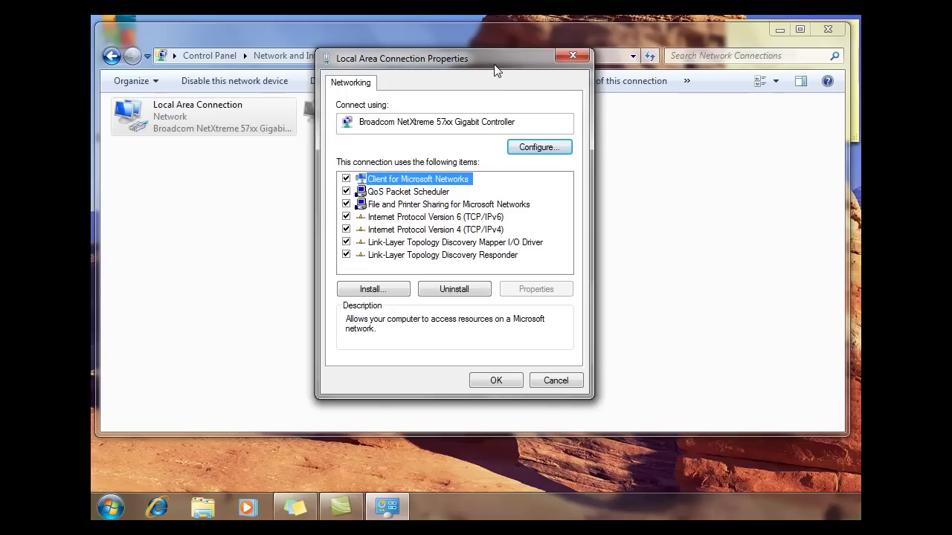
{"action": "left_click", "coordinate": [435, 232]}
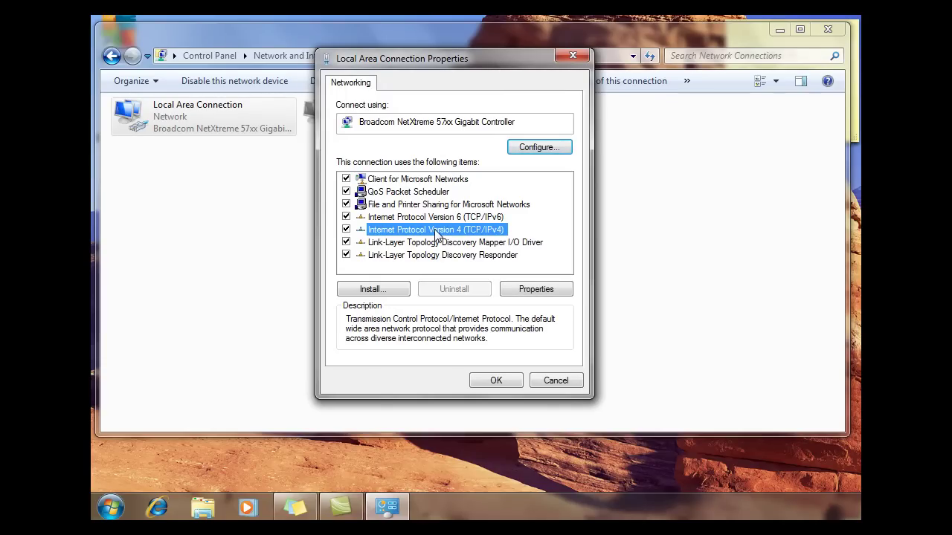
{"action": "left_click", "coordinate": [557, 290]}
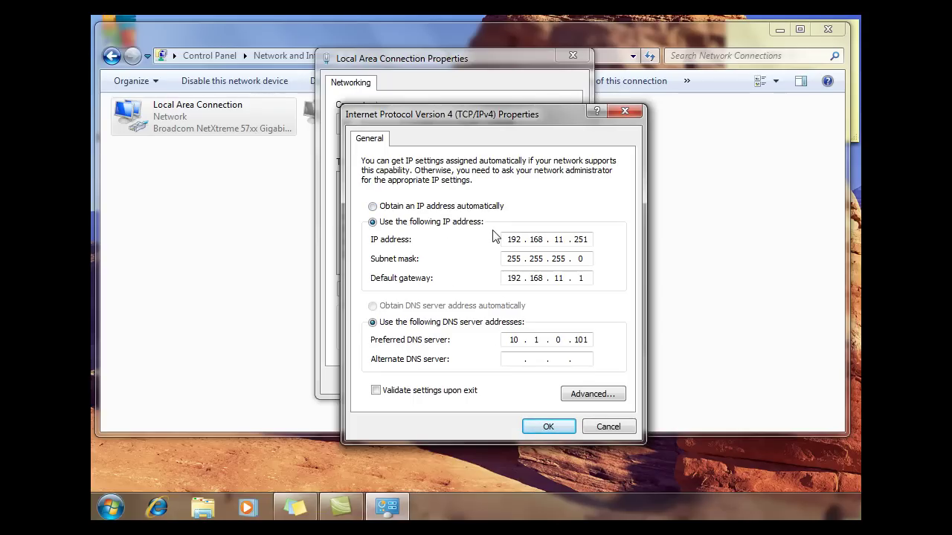
Step: Check the third and last octets of the static IP address, then accept the IPv4 settings and close the connection properties
{"action": "double_click", "coordinate": [555, 239]}
{"action": "double_click", "coordinate": [589, 239]}
{"action": "left_click", "coordinate": [548, 426]}
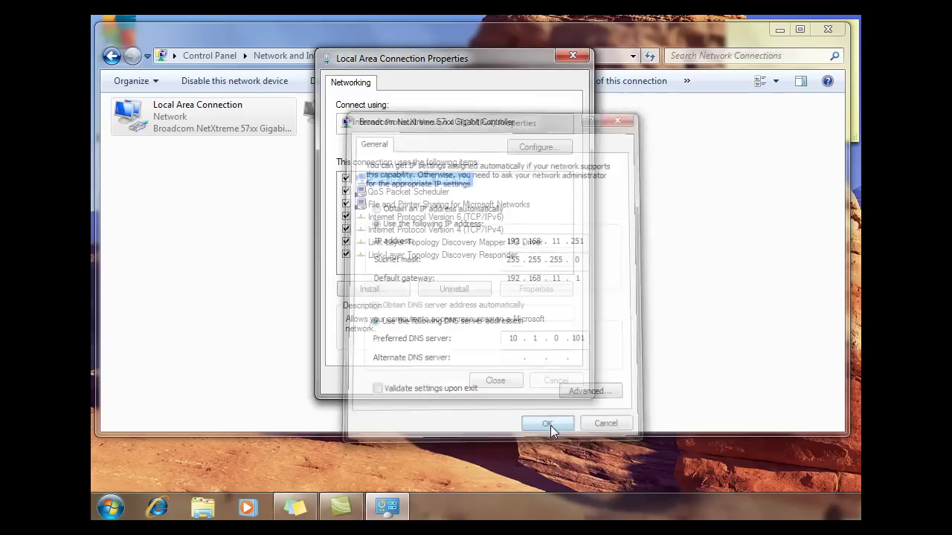
{"action": "left_click", "coordinate": [497, 382]}
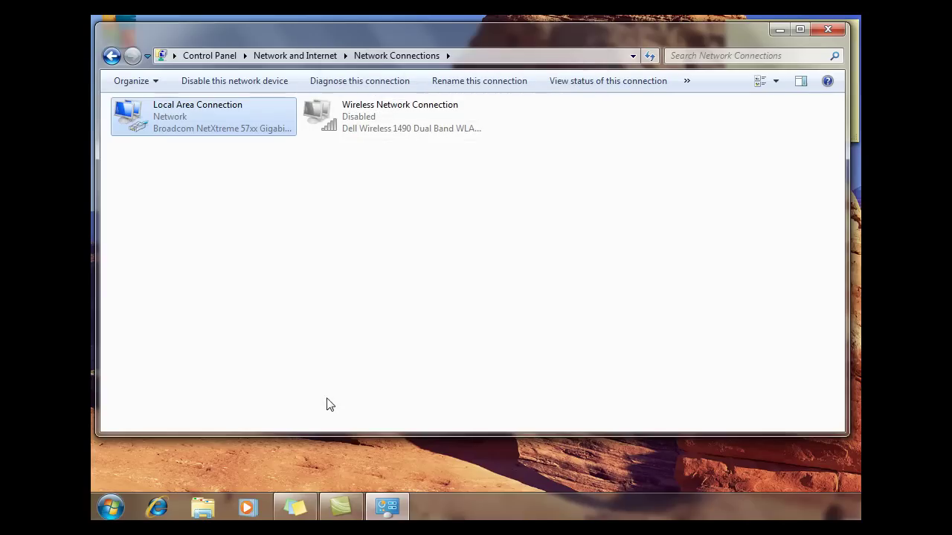
Step: Run ping 192.168.11.68 in a Command Prompt to test the connection, and close the Command Prompt
{"action": "left_click", "coordinate": [118, 508]}
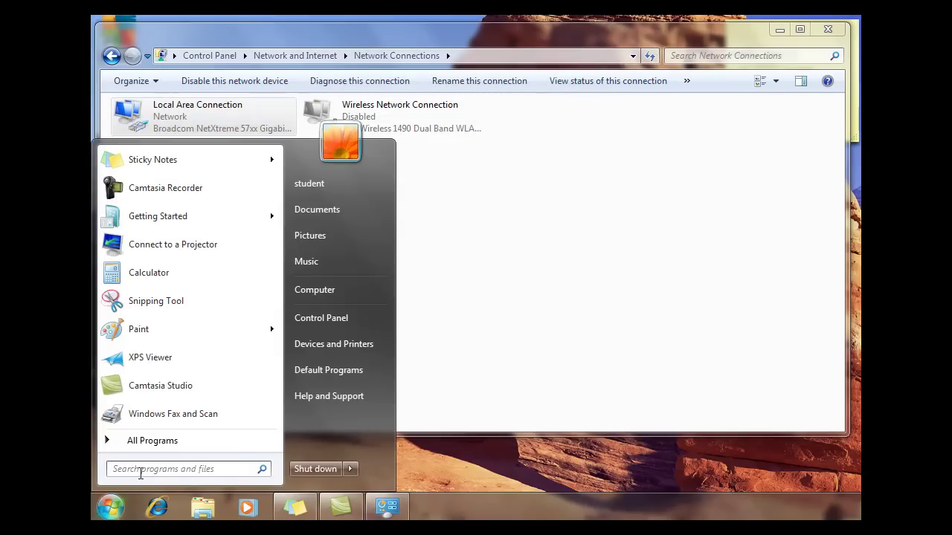
{"action": "type", "text": "cmd"}
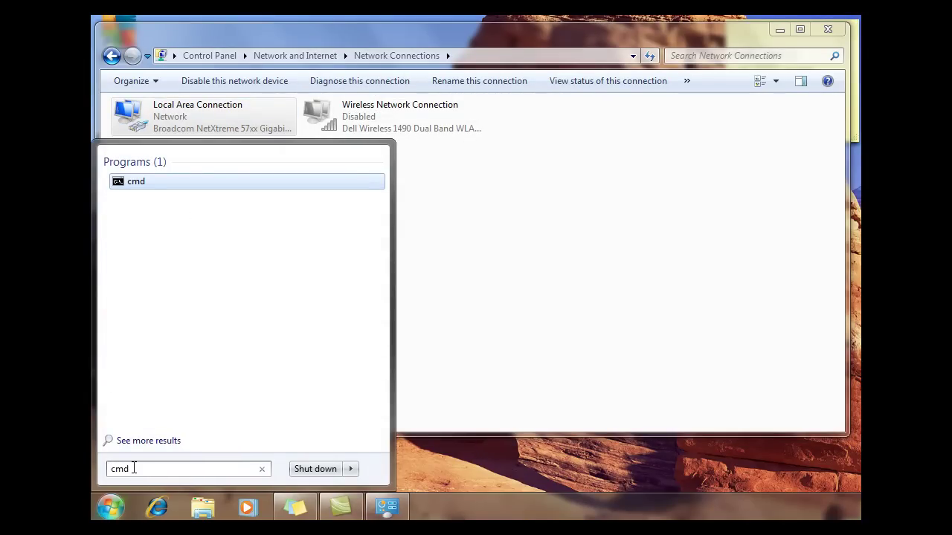
{"action": "key", "text": "Return"}
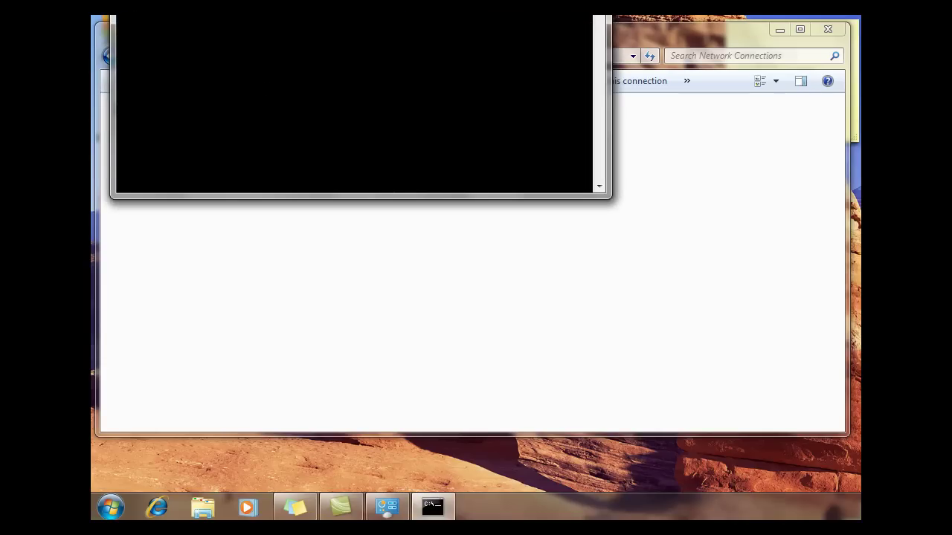
{"action": "left_click_drag", "start_coordinate": [343, 16], "coordinate": [444, 156]}
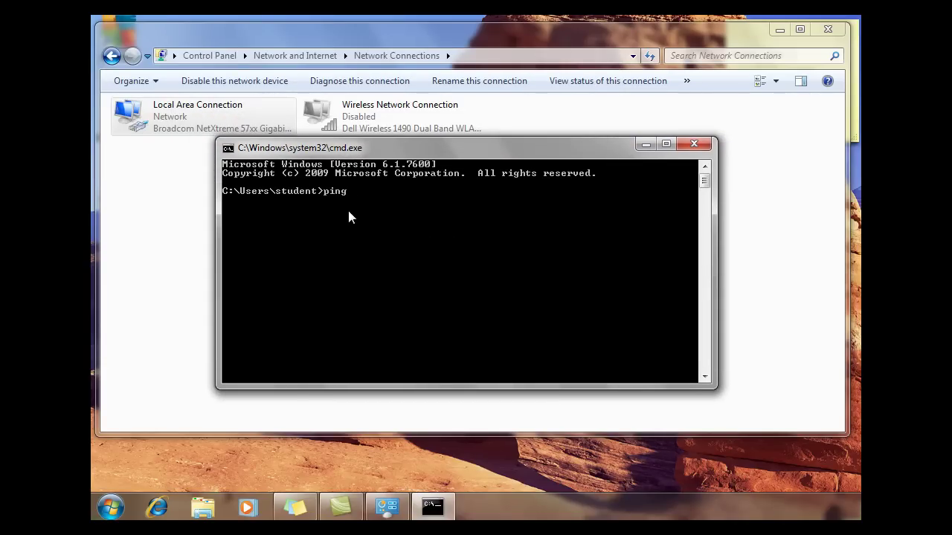
{"action": "type", "text": "ping 192.168.11.68"}
{"action": "key", "text": "Return"}
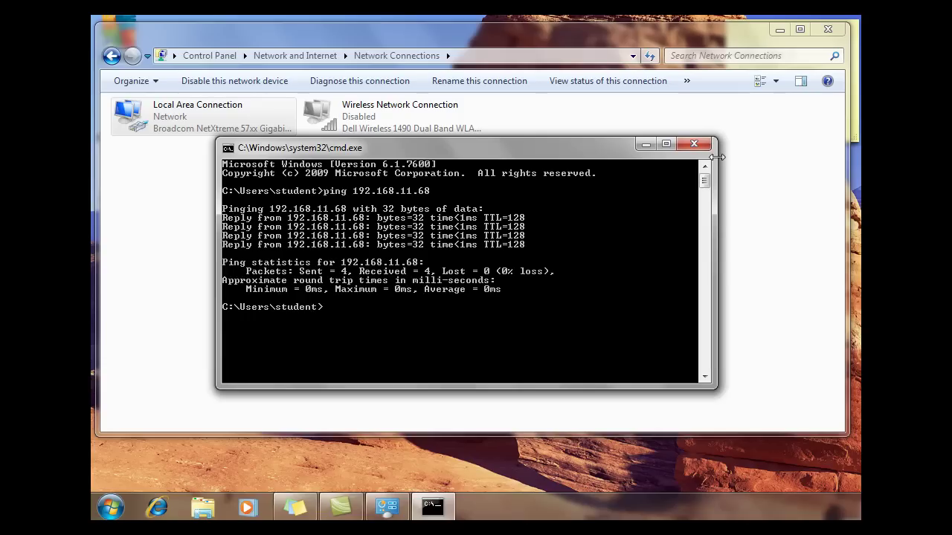
{"action": "left_click", "coordinate": [695, 144]}
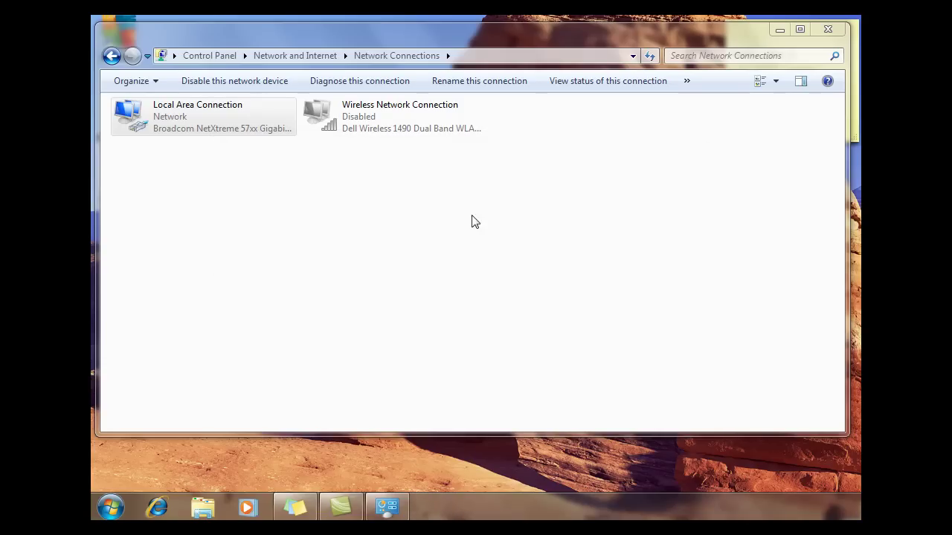
{"action": "left_click", "coordinate": [111, 507]}
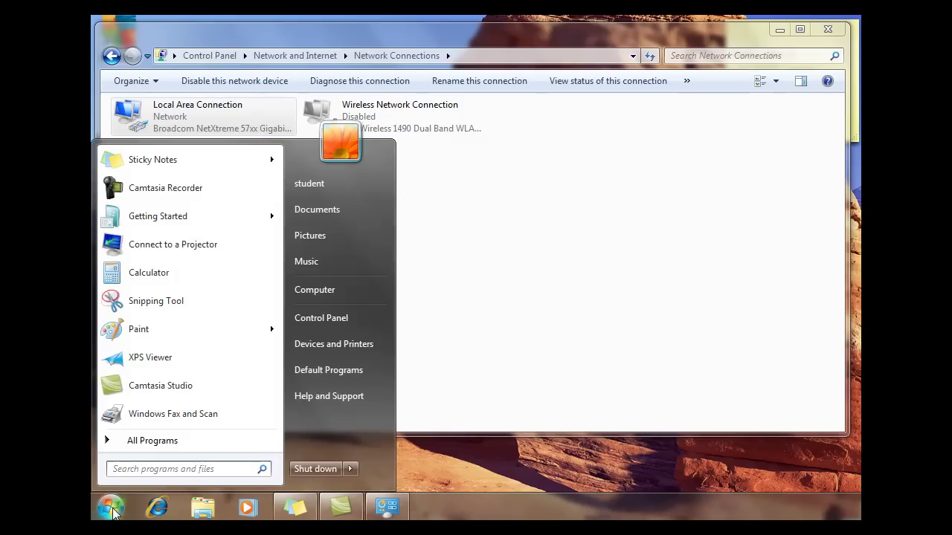
{"action": "right_click", "coordinate": [329, 291]}
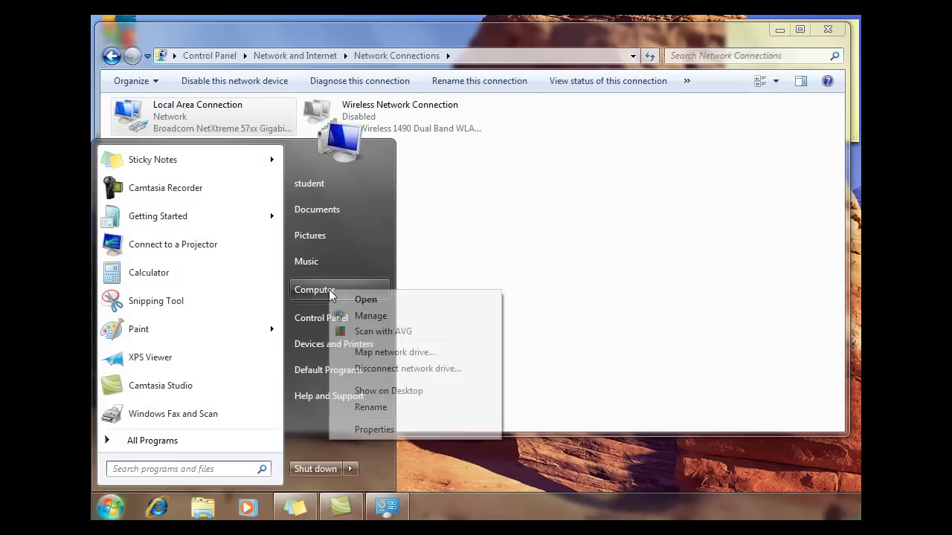
{"action": "left_click", "coordinate": [373, 407]}
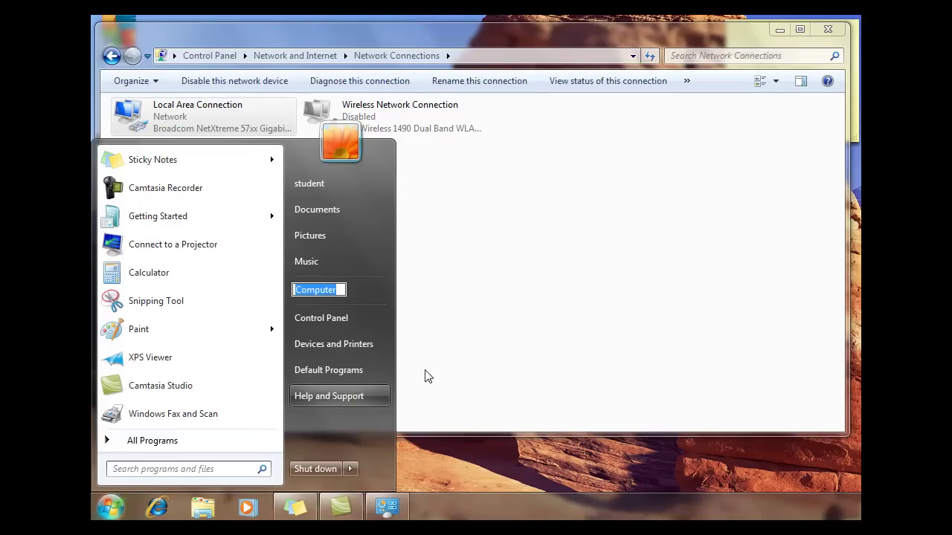
{"action": "left_click", "coordinate": [387, 289]}
{"action": "left_click", "coordinate": [387, 289]}
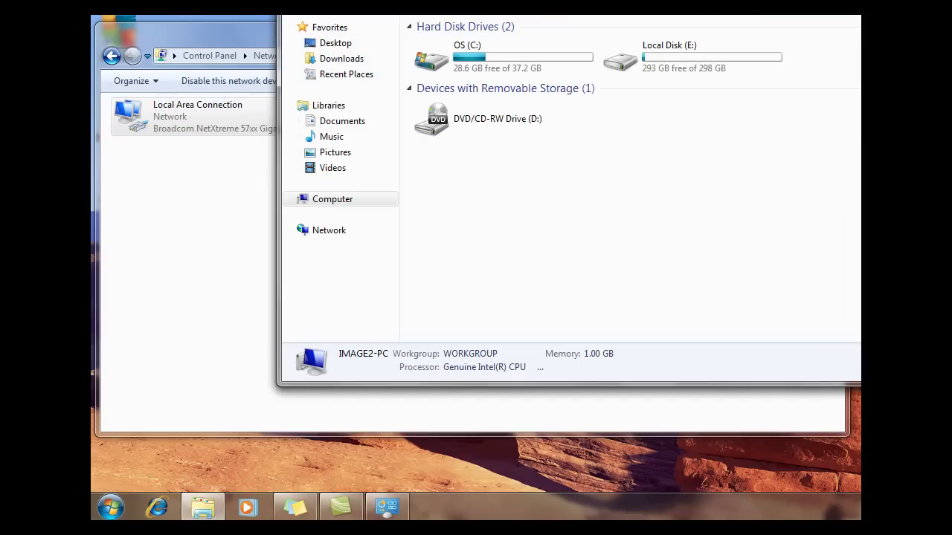
{"action": "key", "text": "alt+F4"}
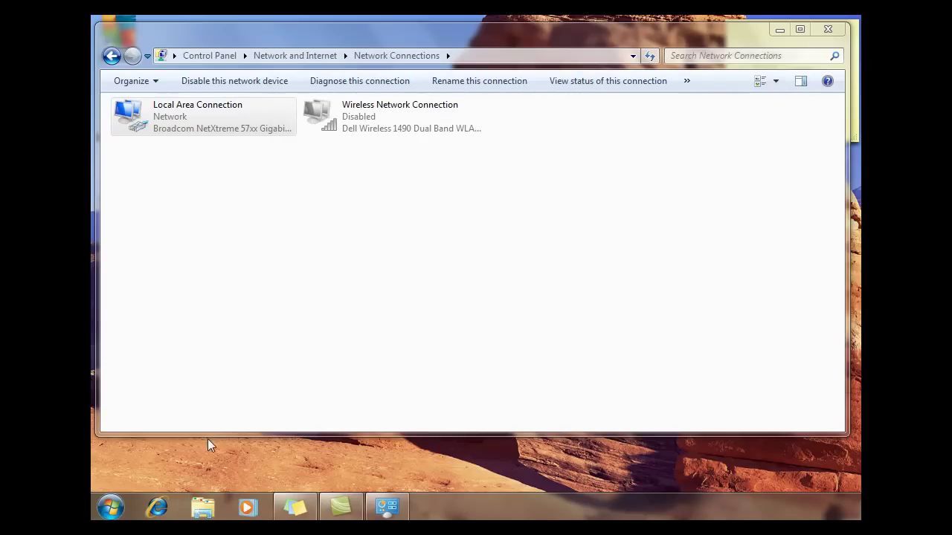
Step: Open the computer's advanced system settings and show the Computer Name settings in System Properties
{"action": "left_click", "coordinate": [106, 510]}
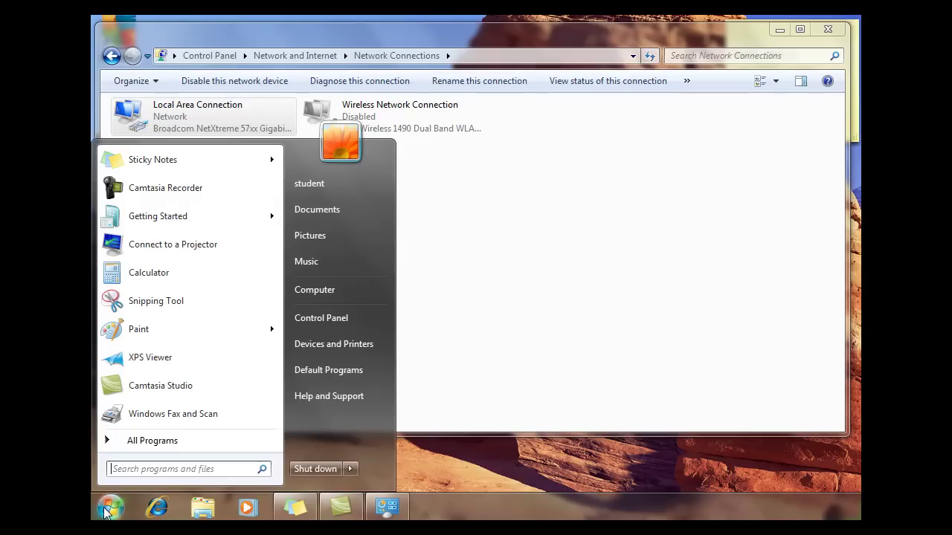
{"action": "right_click", "coordinate": [317, 294]}
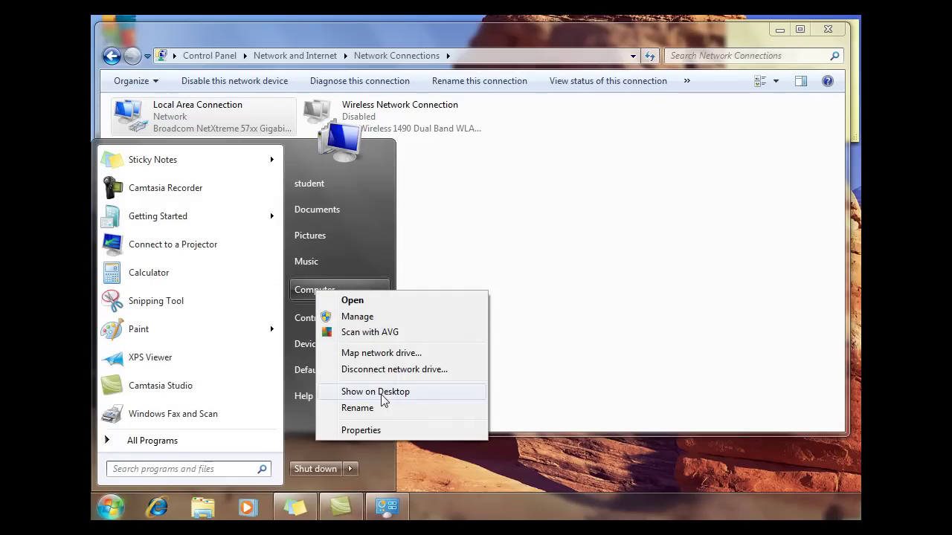
{"action": "left_click", "coordinate": [361, 431]}
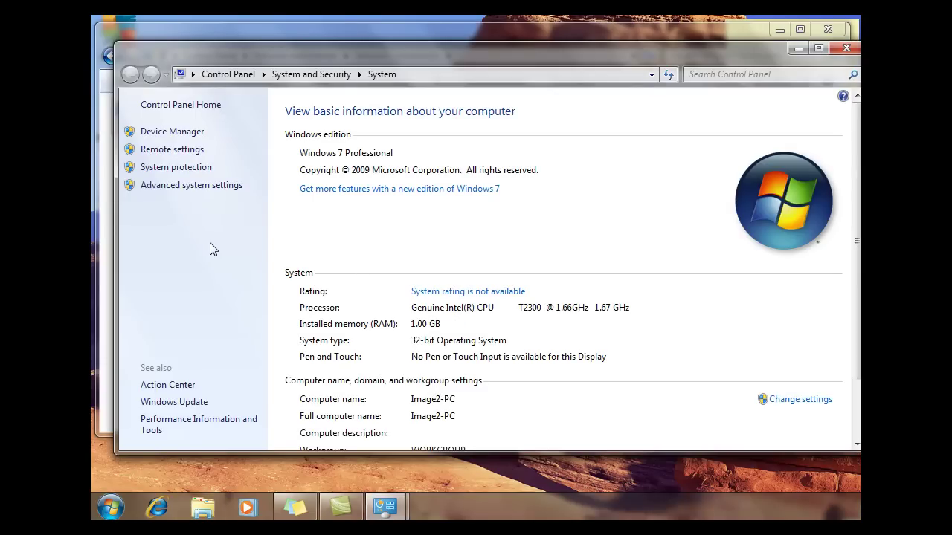
{"action": "left_click", "coordinate": [170, 187]}
{"action": "left_click_drag", "start_coordinate": [290, 17], "coordinate": [494, 56]}
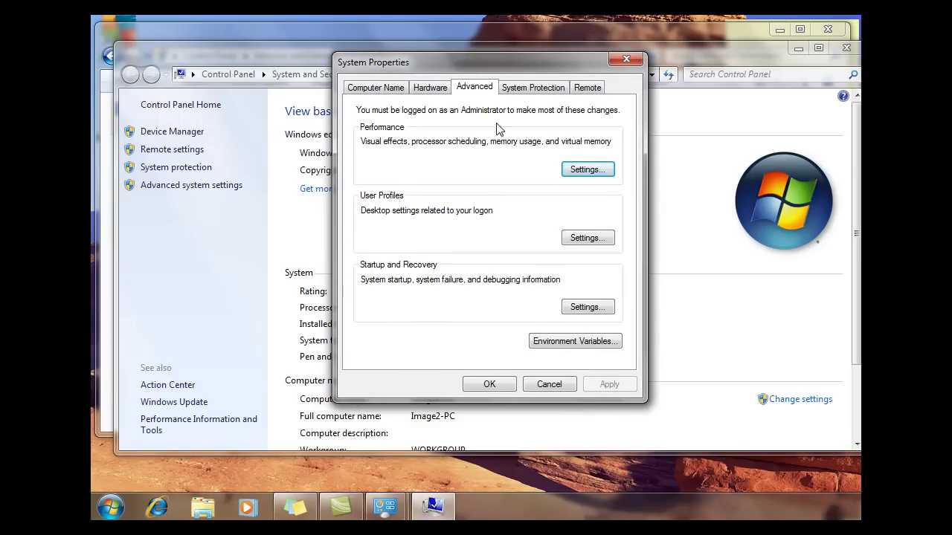
{"action": "left_click", "coordinate": [365, 90]}
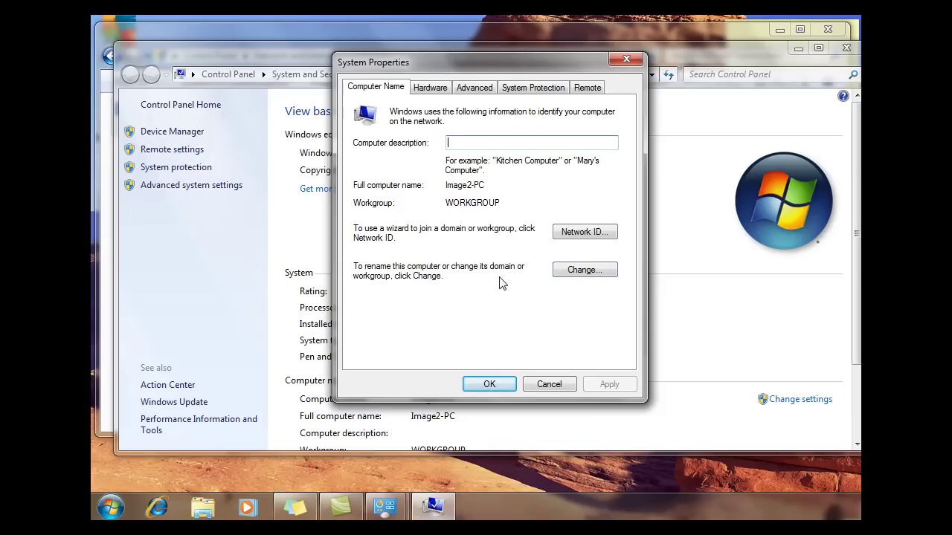
Step: Try to change the computer's membership from workgroup to the domain dansgames.com
{"action": "left_click", "coordinate": [597, 274]}
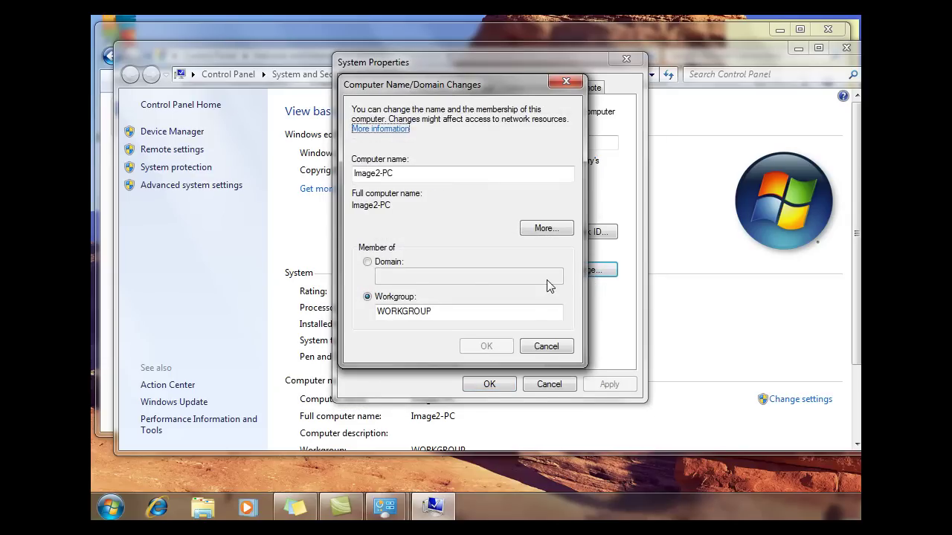
{"action": "left_click", "coordinate": [367, 262]}
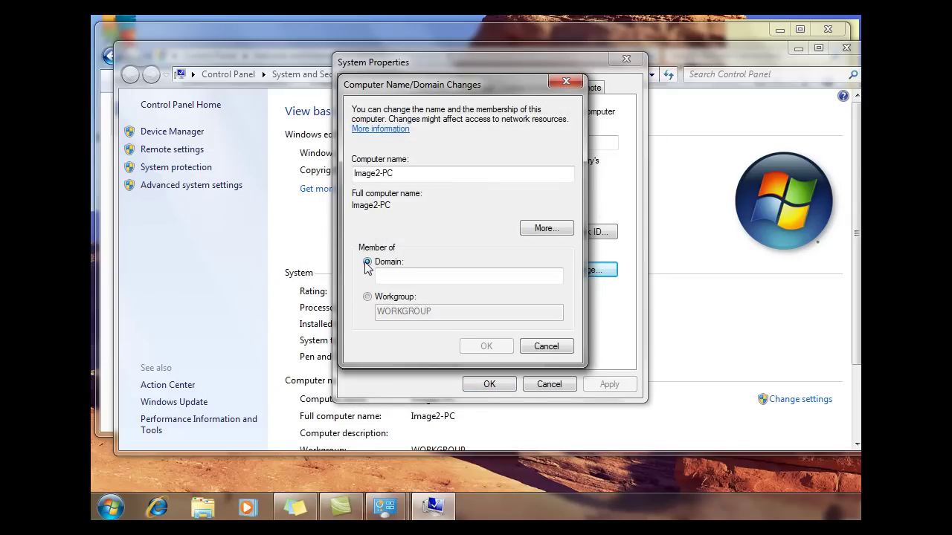
{"action": "left_click", "coordinate": [388, 275]}
{"action": "type", "text": "dans"}
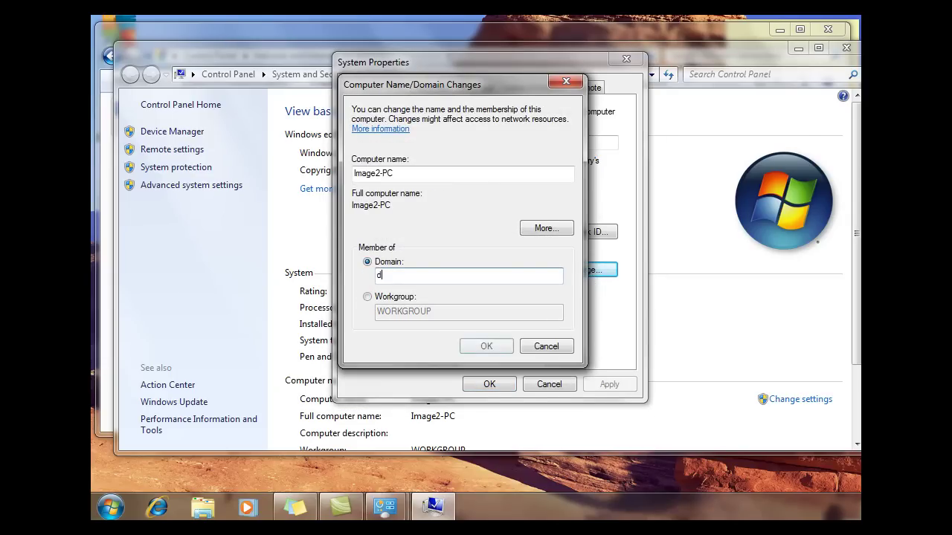
{"action": "type", "text": "mes"}
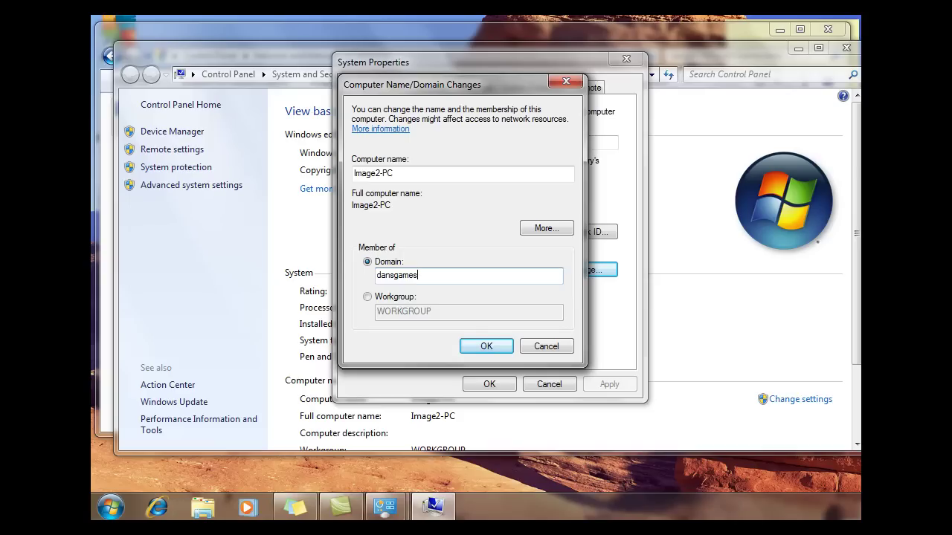
{"action": "type", "text": ".com"}
{"action": "left_click_drag", "start_coordinate": [447, 275], "coordinate": [344, 274]}
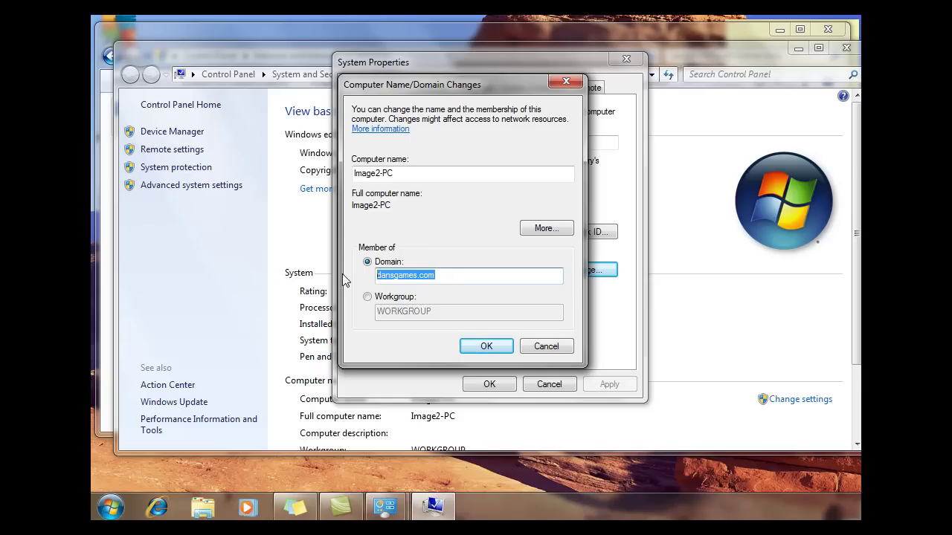
{"action": "left_click", "coordinate": [484, 346]}
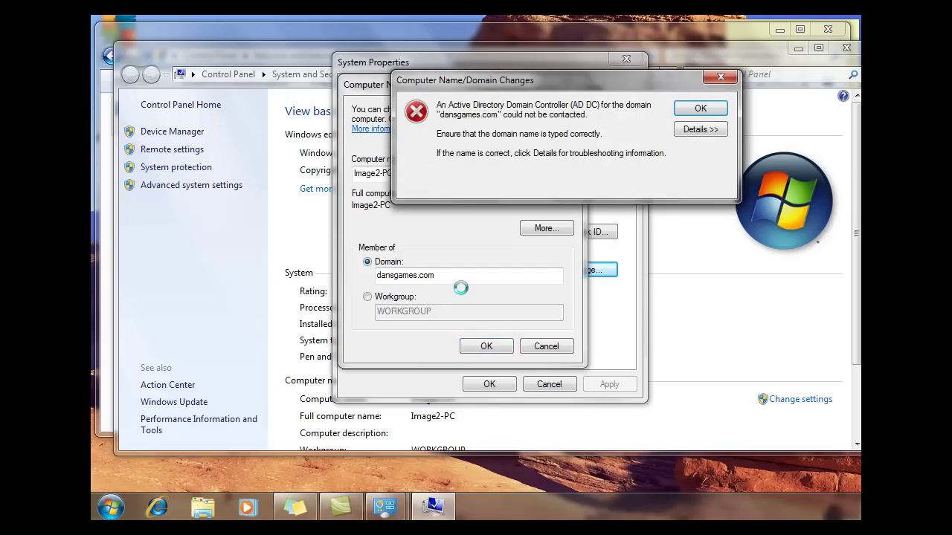
{"action": "left_click_drag", "start_coordinate": [621, 80], "coordinate": [658, 136]}
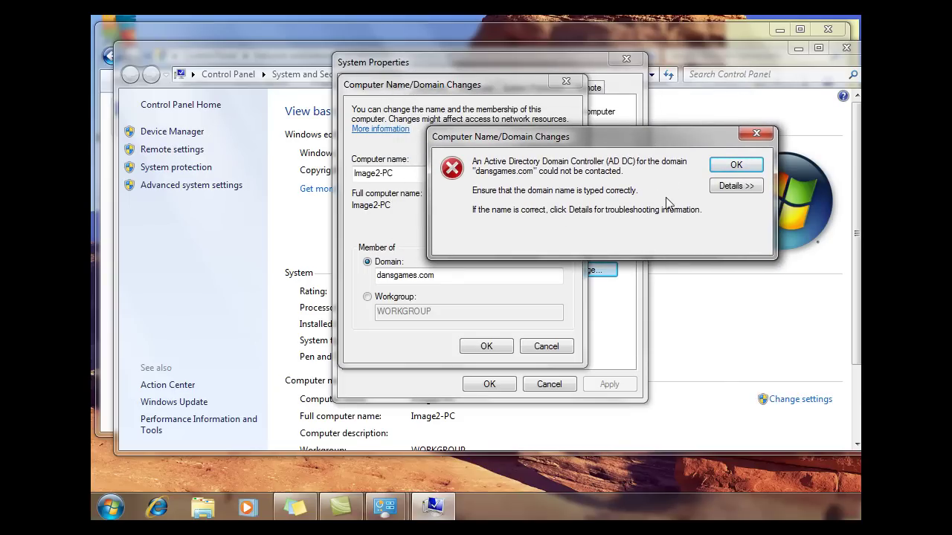
Step: Dismiss the domain error, cancel the computer name/domain change and close System Properties without applying anything
{"action": "left_click", "coordinate": [746, 168]}
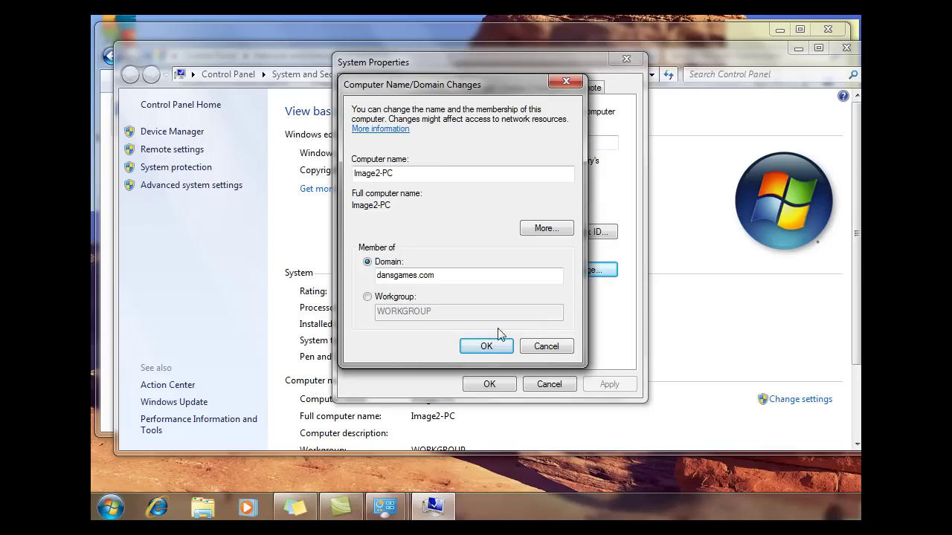
{"action": "left_click", "coordinate": [546, 346]}
{"action": "left_click", "coordinate": [548, 384]}
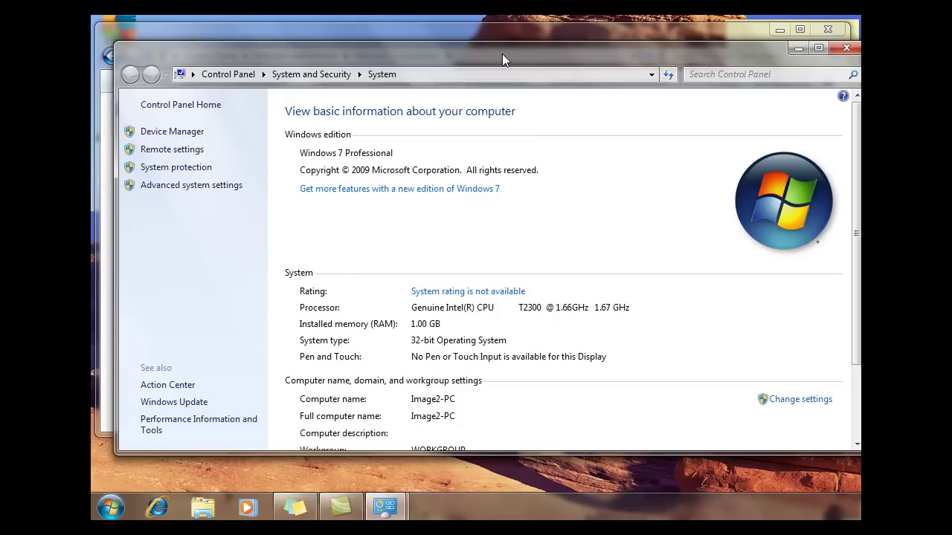
{"action": "mouse_move", "coordinate": [484, 52]}
{"action": "left_mouse_down"}
{"action": "mouse_move", "coordinate": [494, 91]}
{"action": "mouse_move", "coordinate": [496, 66]}
{"action": "mouse_move", "coordinate": [477, 41]}
{"action": "mouse_move", "coordinate": [493, 54]}
{"action": "mouse_move", "coordinate": [455, 45]}
{"action": "mouse_move", "coordinate": [511, 59]}
{"action": "mouse_move", "coordinate": [457, 49]}
{"action": "mouse_move", "coordinate": [480, 66]}
{"action": "left_mouse_up"}
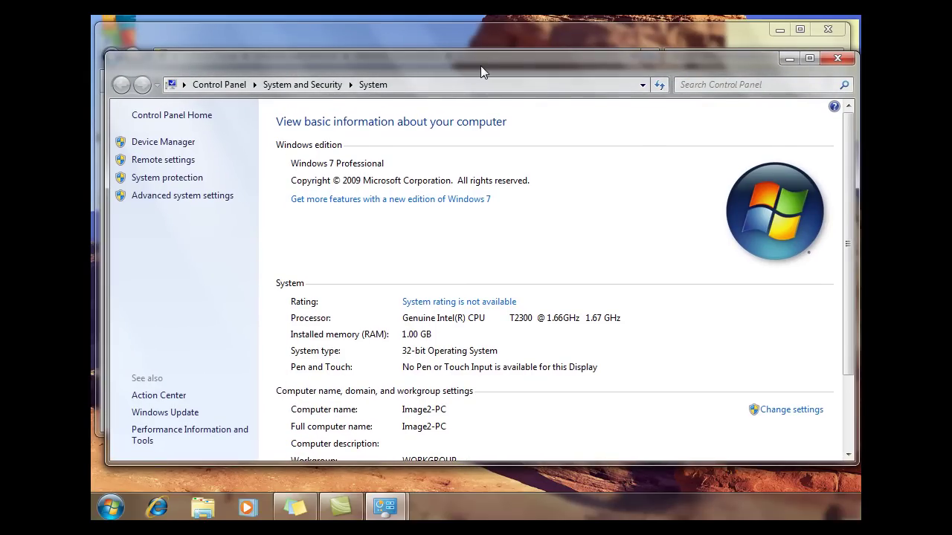
{"action": "mouse_move", "coordinate": [480, 66]}
{"action": "left_mouse_down"}
{"action": "mouse_move", "coordinate": [462, 47]}
{"action": "mouse_move", "coordinate": [521, 63]}
{"action": "mouse_move", "coordinate": [546, 55]}
{"action": "mouse_move", "coordinate": [493, 67]}
{"action": "mouse_move", "coordinate": [467, 66]}
{"action": "mouse_move", "coordinate": [474, 59]}
{"action": "left_mouse_up"}
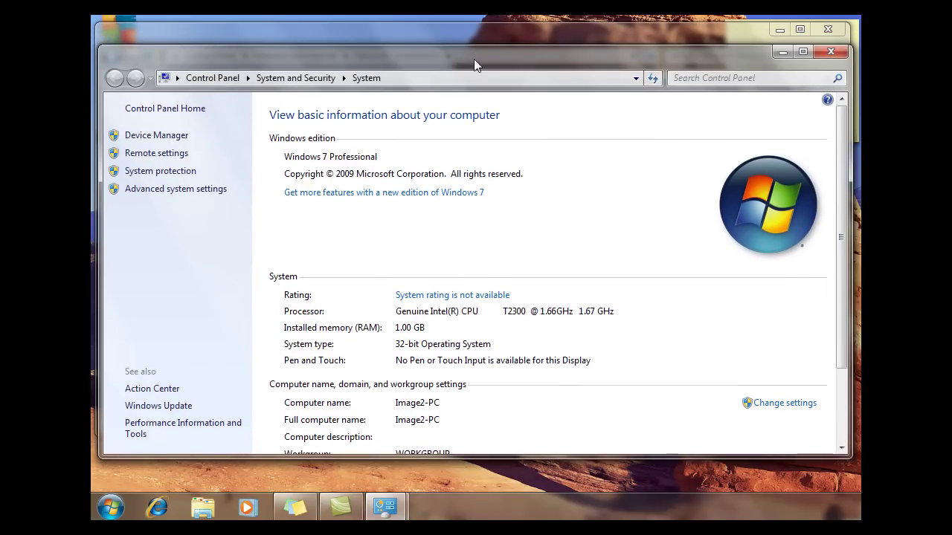
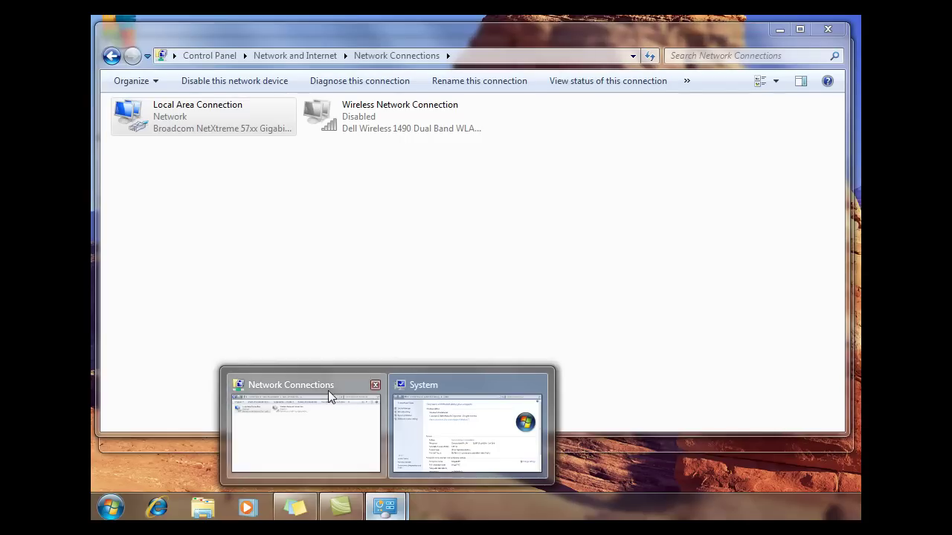
Step: Open the Internet Protocol Version 4 (TCP/IPv4) properties of the Local Area Connection in Network Connections
{"action": "right_click", "coordinate": [135, 116]}
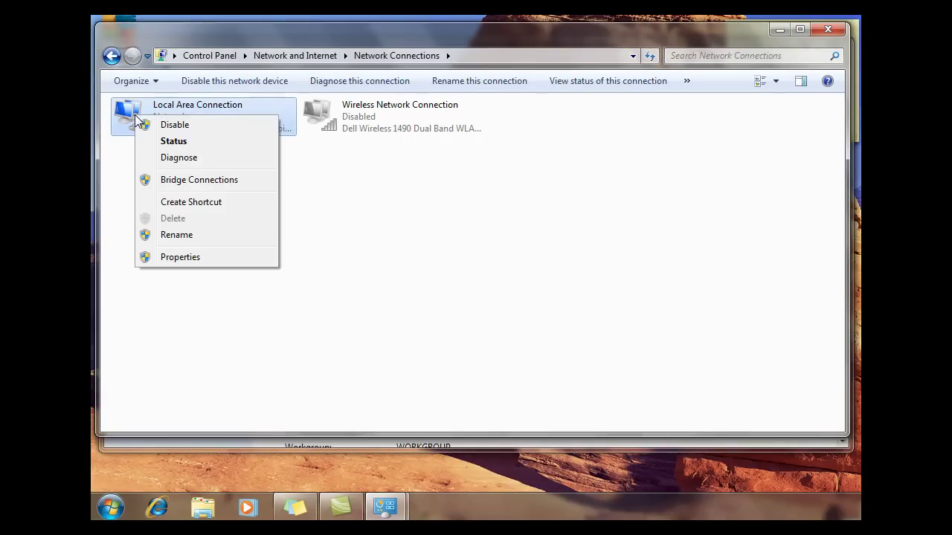
{"action": "left_click", "coordinate": [192, 260]}
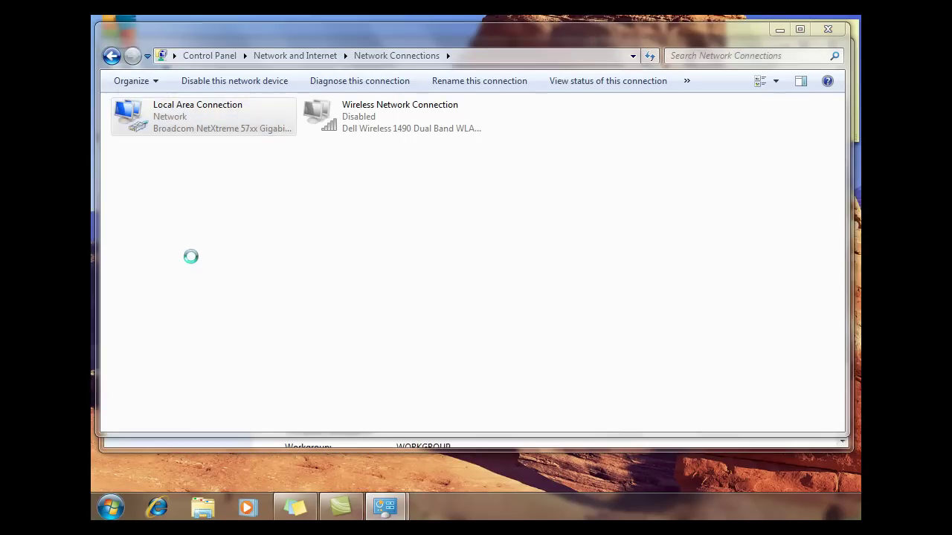
{"action": "left_click", "coordinate": [221, 264]}
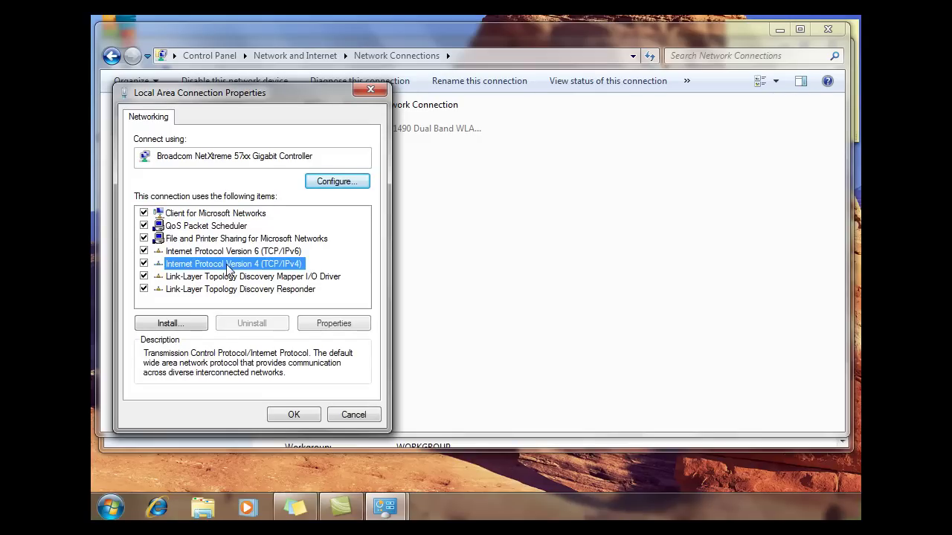
{"action": "left_click_drag", "start_coordinate": [324, 92], "coordinate": [463, 86]}
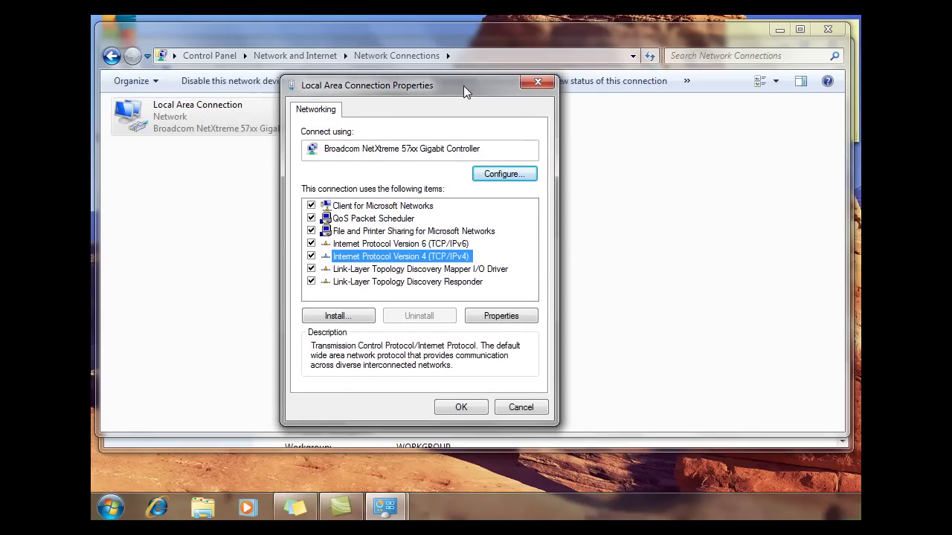
{"action": "left_click", "coordinate": [507, 315]}
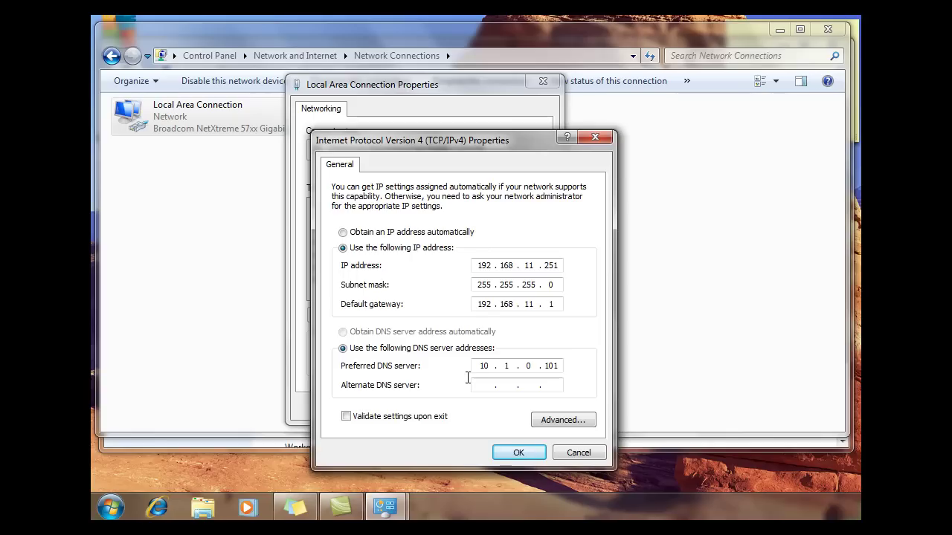
Step: Set the first two octets of the preferred DNS server to 192 and 168, and dismiss the interrupting pop-up
{"action": "left_click_drag", "start_coordinate": [476, 363], "coordinate": [508, 364]}
{"action": "left_click_drag", "start_coordinate": [560, 366], "coordinate": [535, 370]}
{"action": "left_click_drag", "start_coordinate": [475, 366], "coordinate": [498, 365]}
{"action": "type", "text": "192 . "}
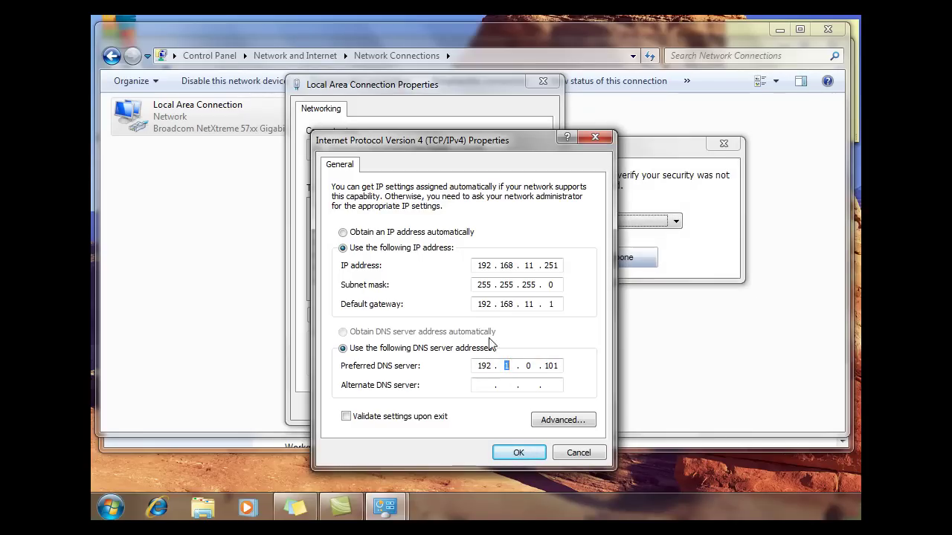
{"action": "type", "text": "168"}
{"action": "left_click", "coordinate": [636, 258]}
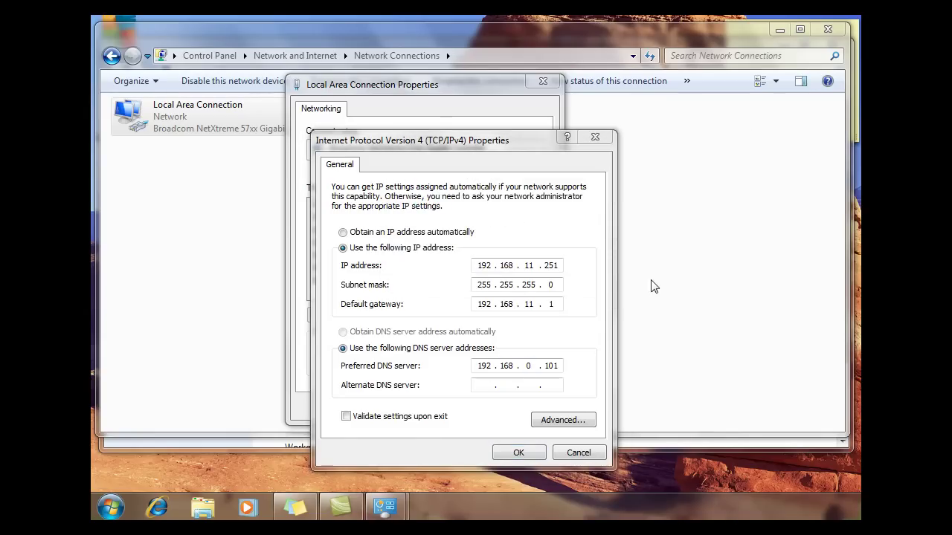
Step: Set the last two octets of the preferred DNS server to 11 and 68, then accept the settings and close the connection properties
{"action": "double_click", "coordinate": [529, 366]}
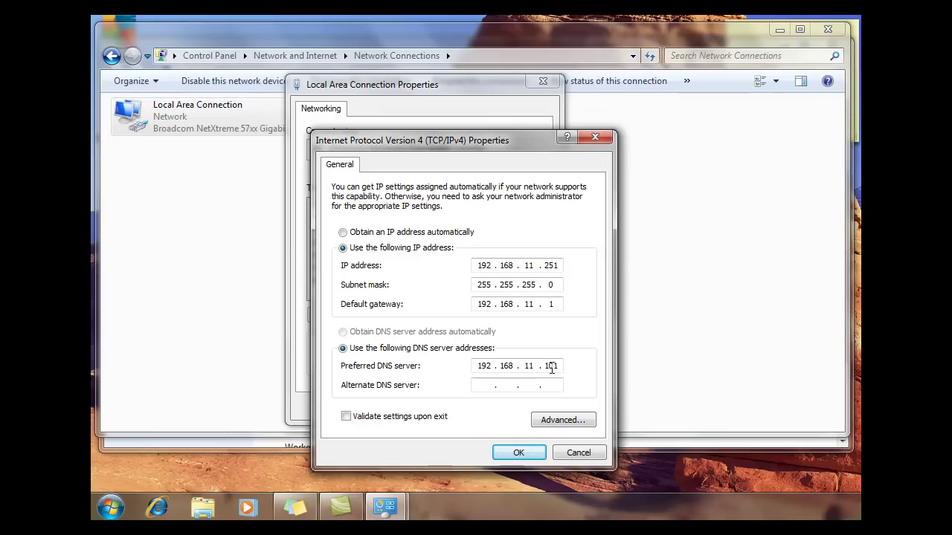
{"action": "key", "text": "shift+Tab"}
{"action": "left_click_drag", "start_coordinate": [547, 368], "coordinate": [570, 366]}
{"action": "type", "text": "68"}
{"action": "left_click", "coordinate": [551, 369]}
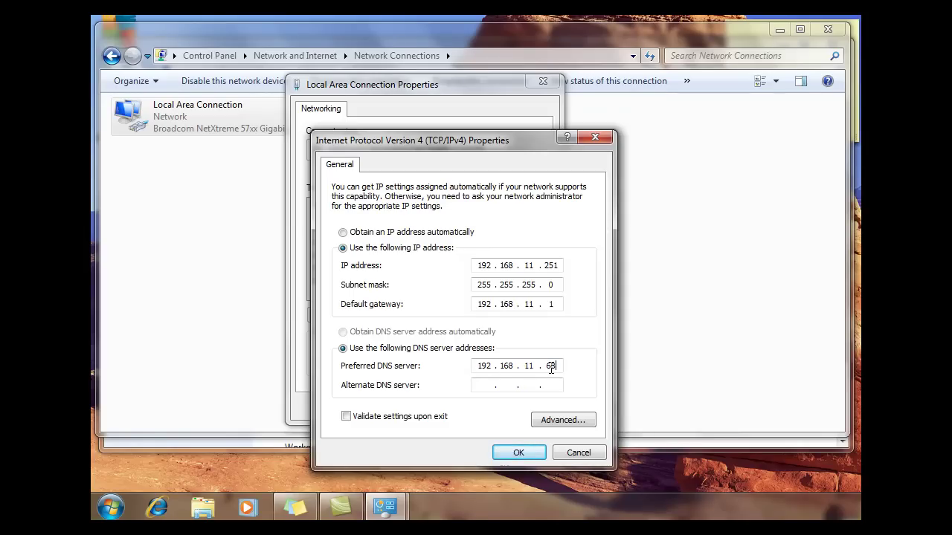
{"action": "left_click", "coordinate": [517, 452]}
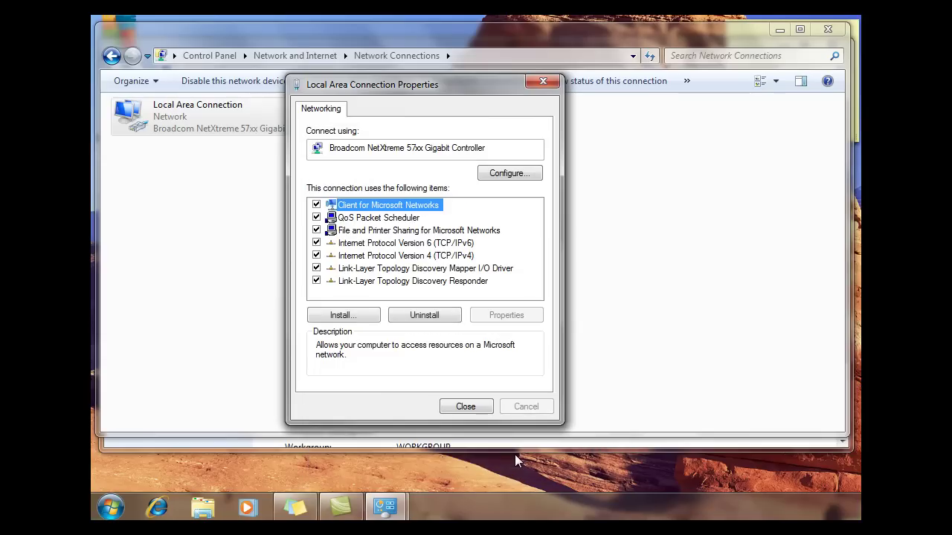
{"action": "left_click", "coordinate": [466, 406]}
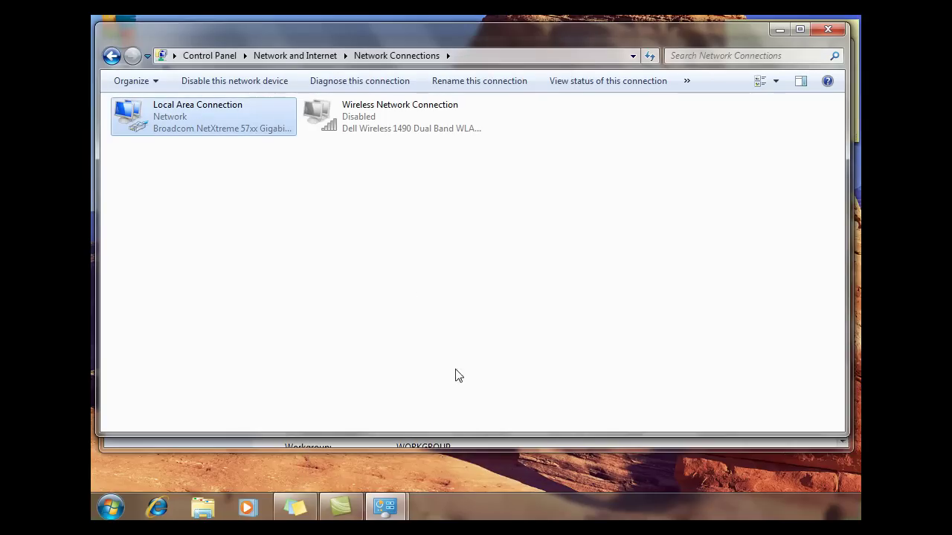
Step: Return to the System window and open the Computer Name/Domain Changes dialog through the advanced system settings
{"action": "left_click", "coordinate": [453, 446]}
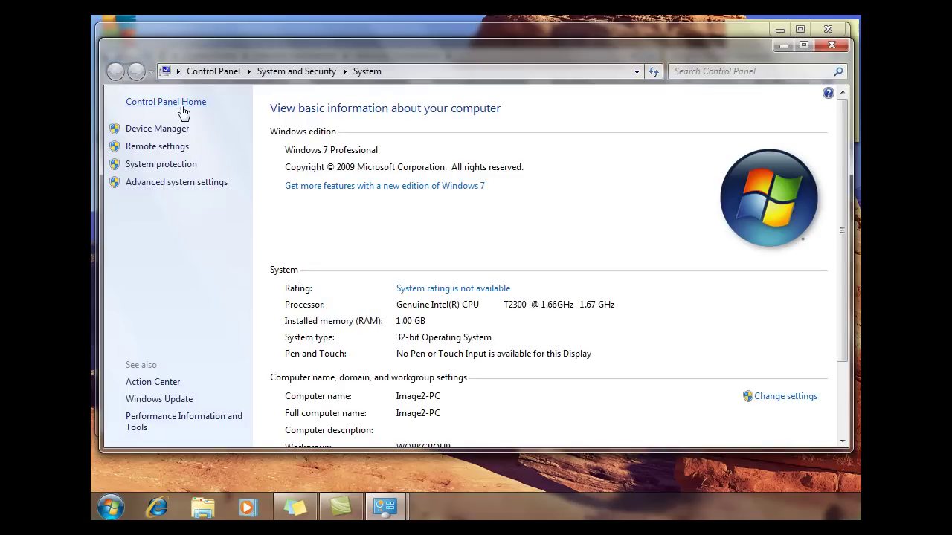
{"action": "left_click", "coordinate": [191, 183]}
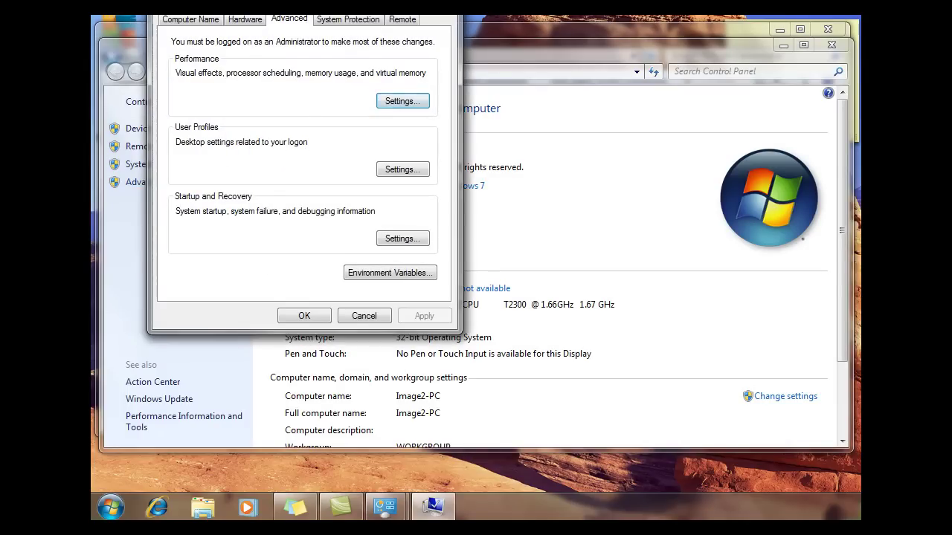
{"action": "left_click", "coordinate": [195, 21]}
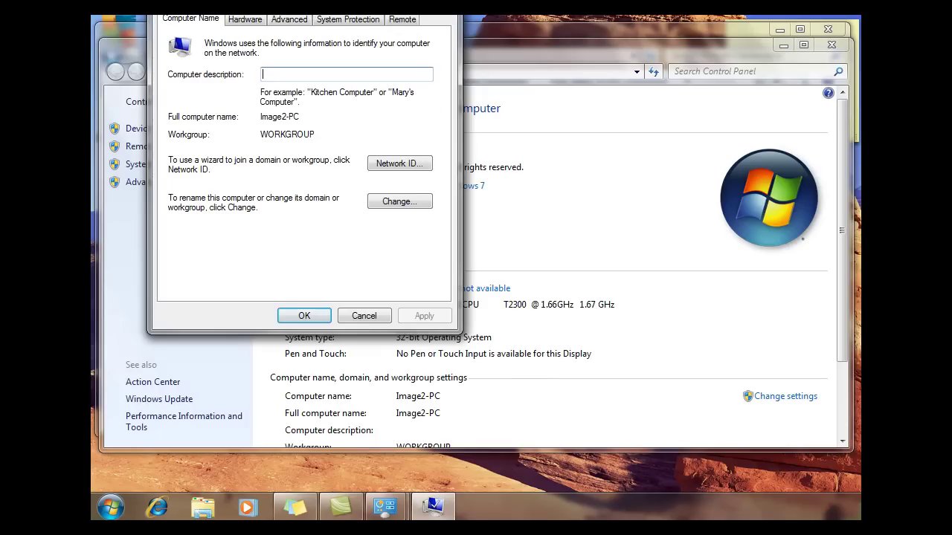
{"action": "left_click_drag", "start_coordinate": [304, 16], "coordinate": [423, 59]}
{"action": "left_click", "coordinate": [533, 266]}
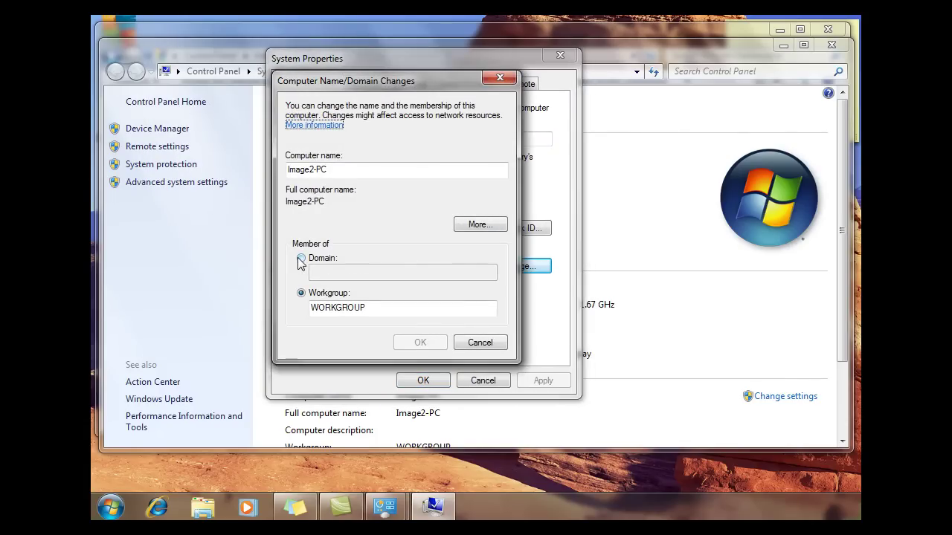
Step: Change the computer's membership to the domain dansgames.com and submit the change
{"action": "left_click", "coordinate": [302, 258]}
{"action": "left_click", "coordinate": [350, 272]}
{"action": "type", "text": "dansgames.com"}
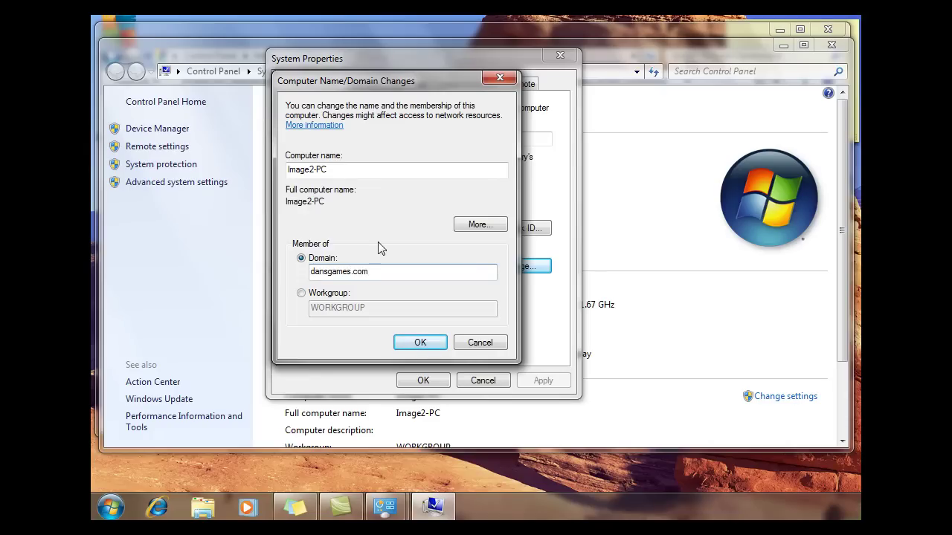
{"action": "left_click", "coordinate": [435, 343]}
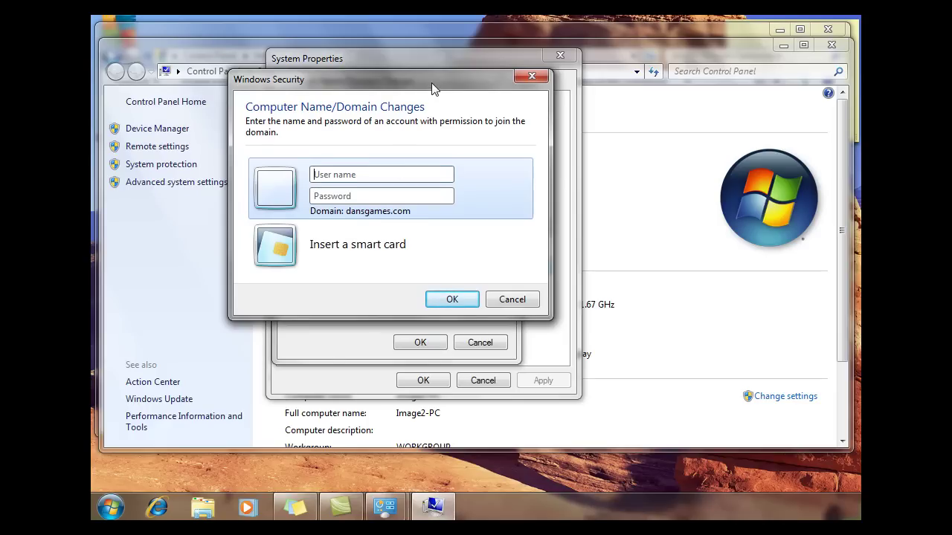
Step: Authorize the domain join with the user name Administrator and the account password
{"action": "left_click_drag", "start_coordinate": [424, 83], "coordinate": [421, 101]}
{"action": "left_click", "coordinate": [369, 191]}
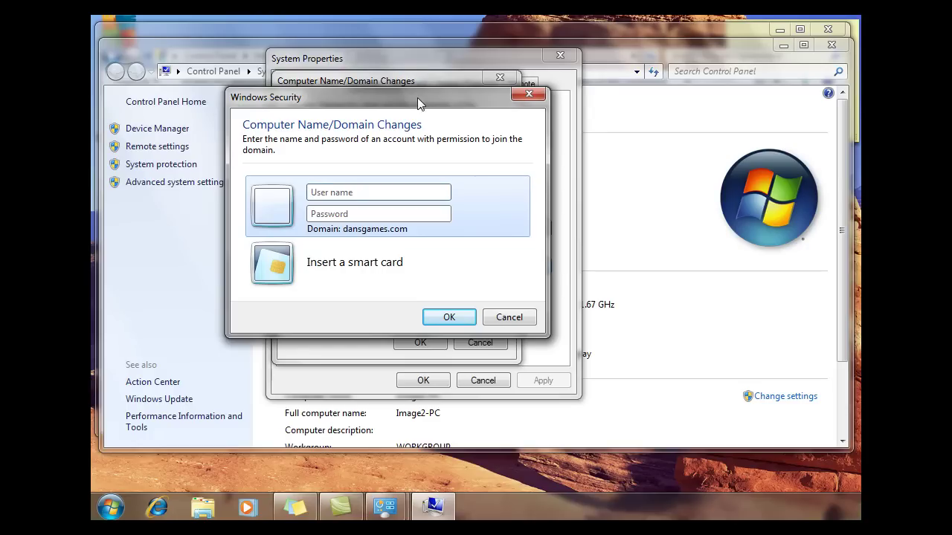
{"action": "left_click_drag", "start_coordinate": [417, 98], "coordinate": [397, 98]}
{"action": "left_click", "coordinate": [356, 189]}
{"action": "type", "text": "Ad"}
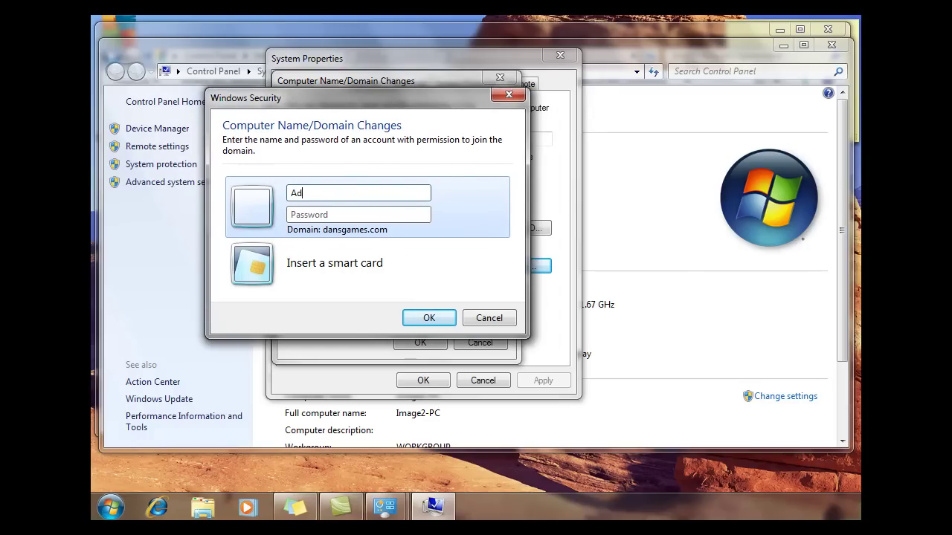
{"action": "type", "text": "ministrat"}
{"action": "left_click", "coordinate": [349, 217]}
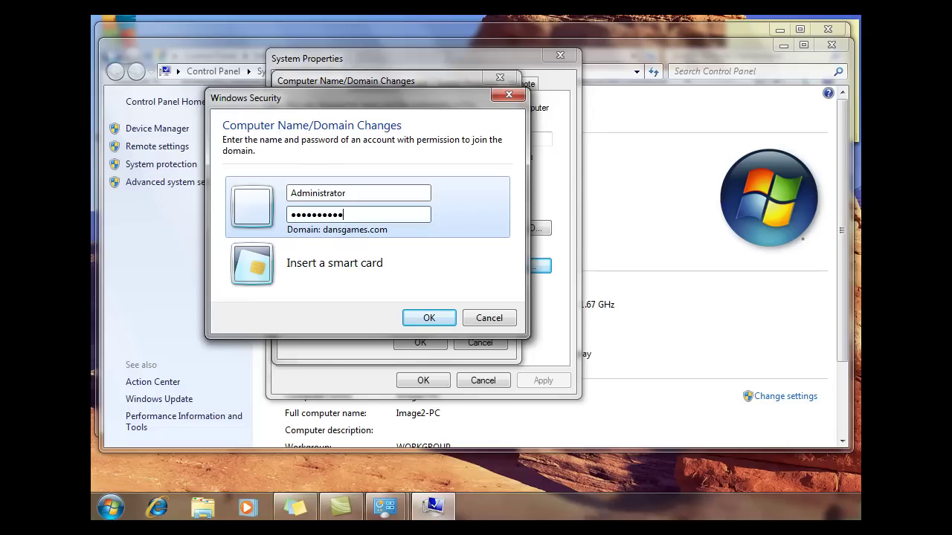
{"action": "left_click", "coordinate": [425, 318]}
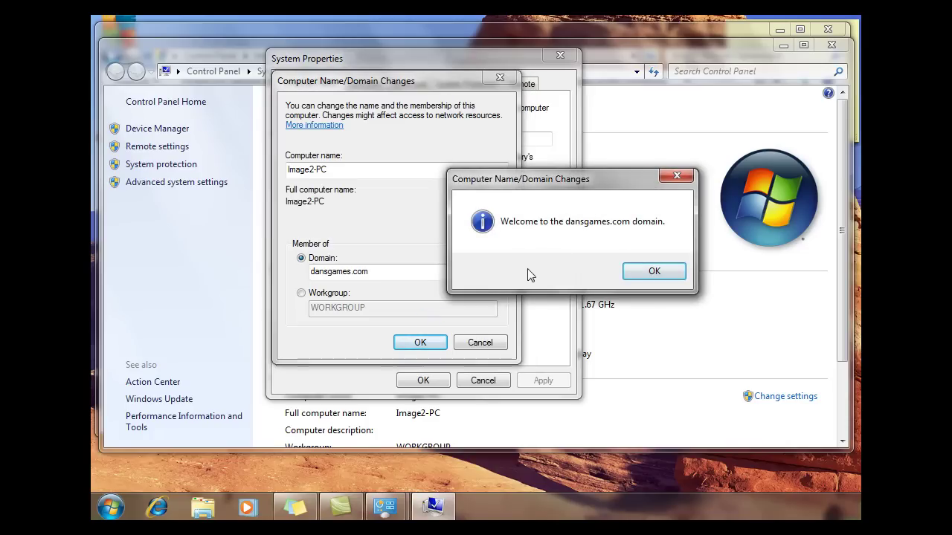
Step: Acknowledge the domain welcome message and move the restart notice over the open dialogs
{"action": "left_click_drag", "start_coordinate": [632, 182], "coordinate": [585, 180]}
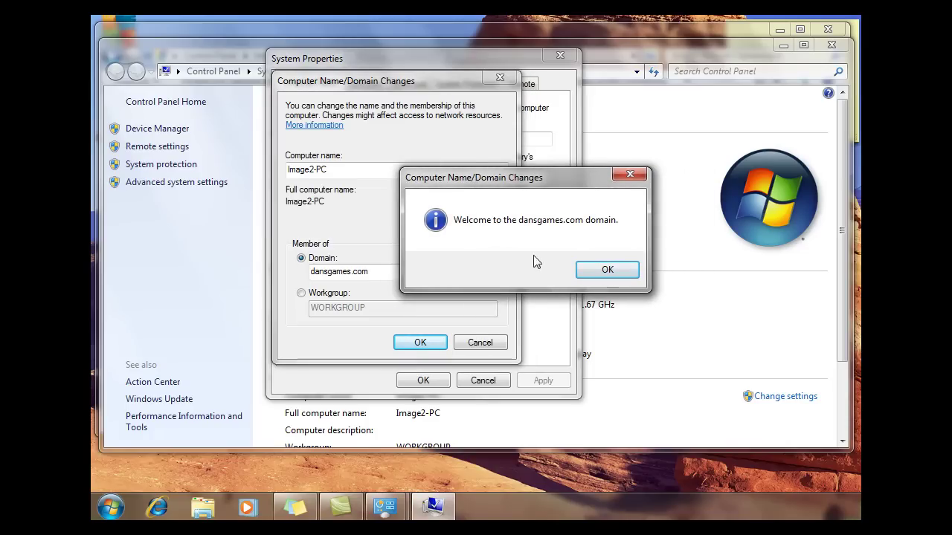
{"action": "left_click", "coordinate": [606, 271]}
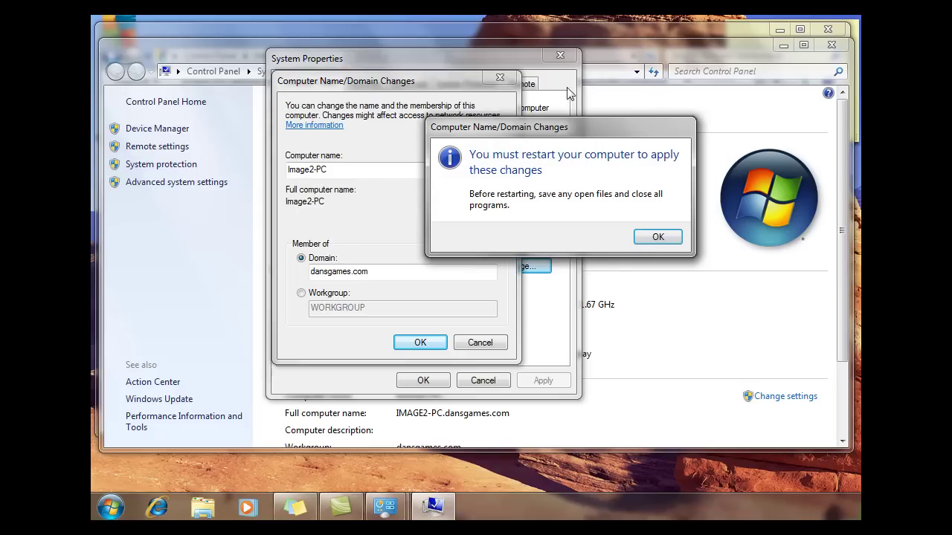
{"action": "left_click_drag", "start_coordinate": [623, 136], "coordinate": [534, 170]}
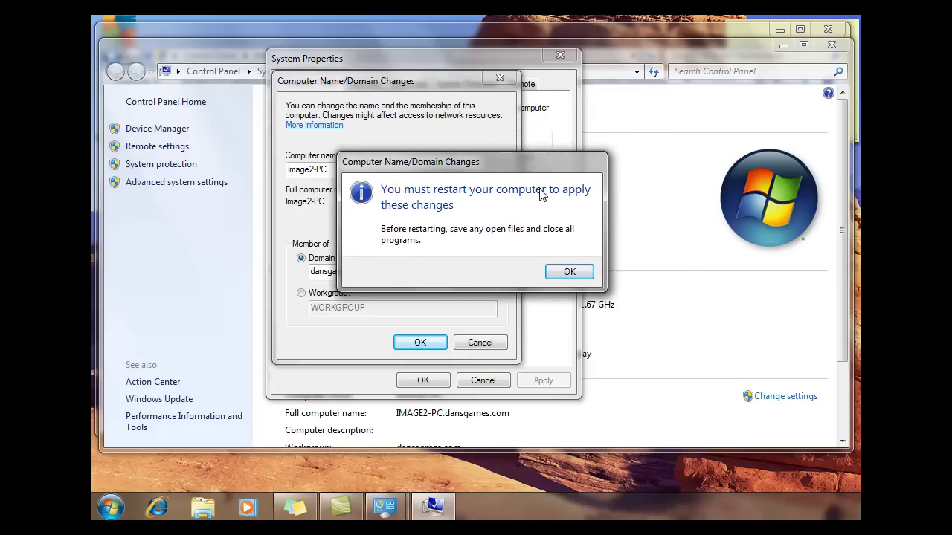